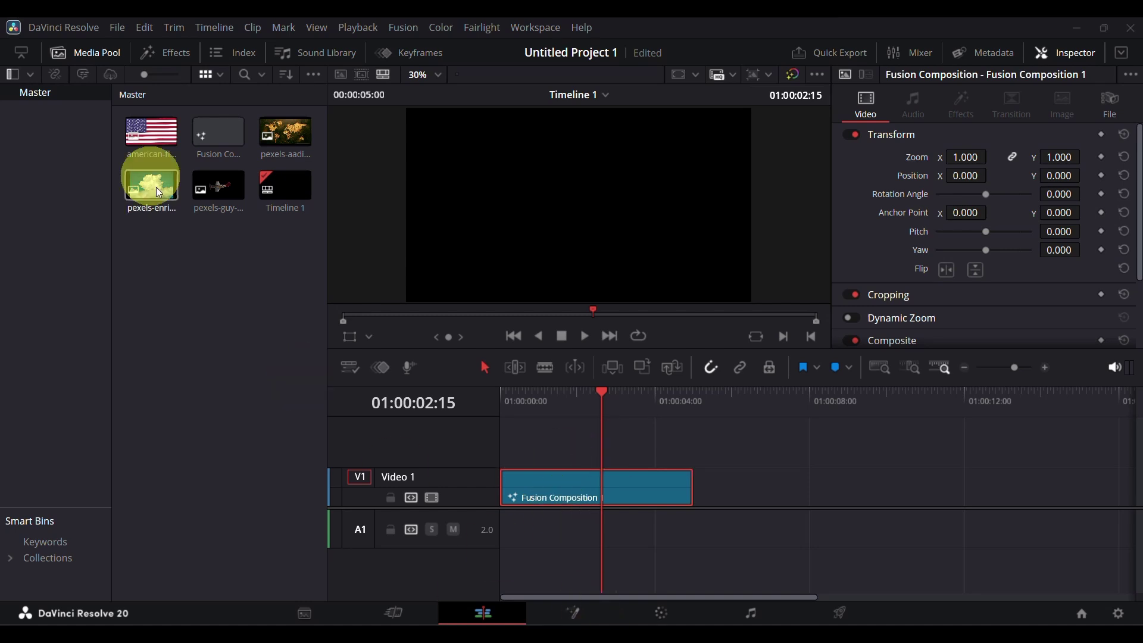
Step: Preview the American flag, world map, cloud, fighter plane and Fusion Composition 1 clips
click(156, 138)
click(286, 149)
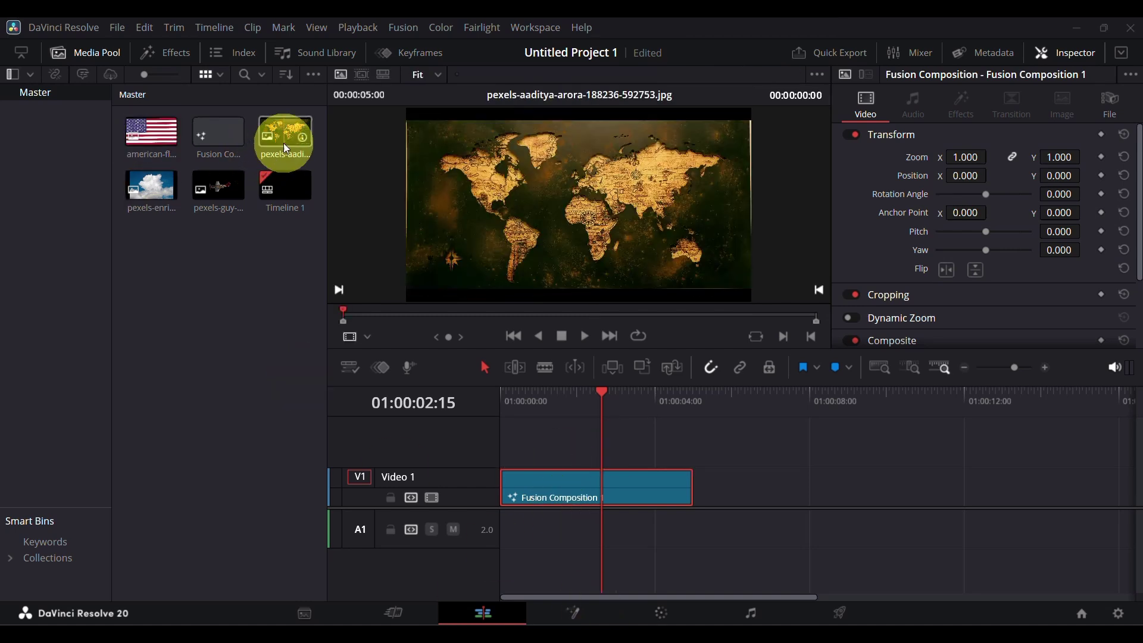
click(146, 185)
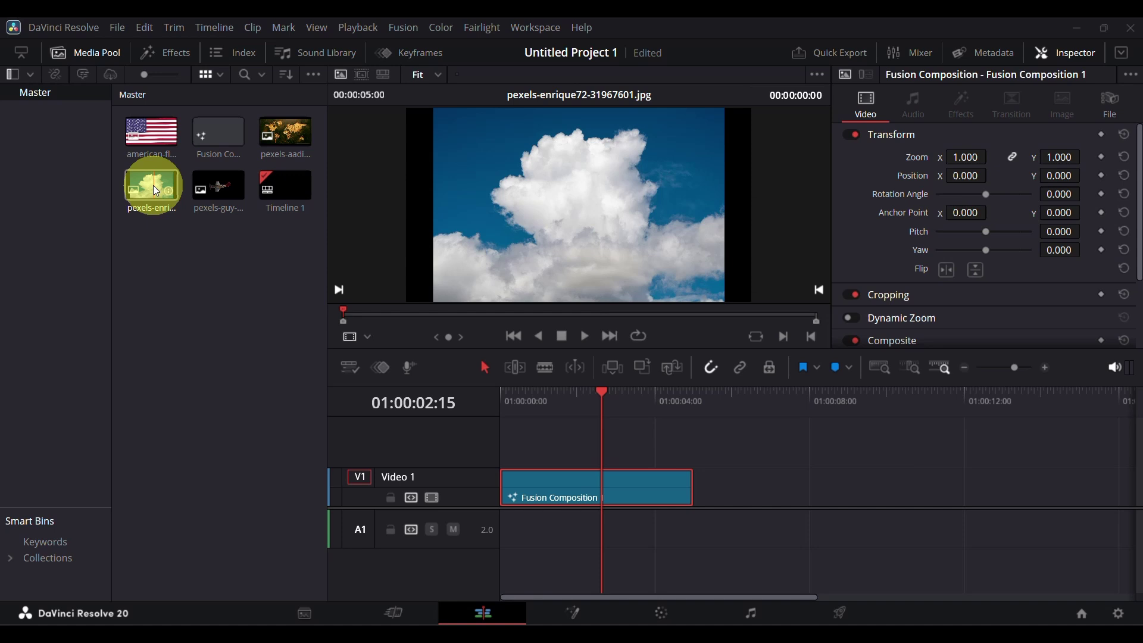
click(218, 188)
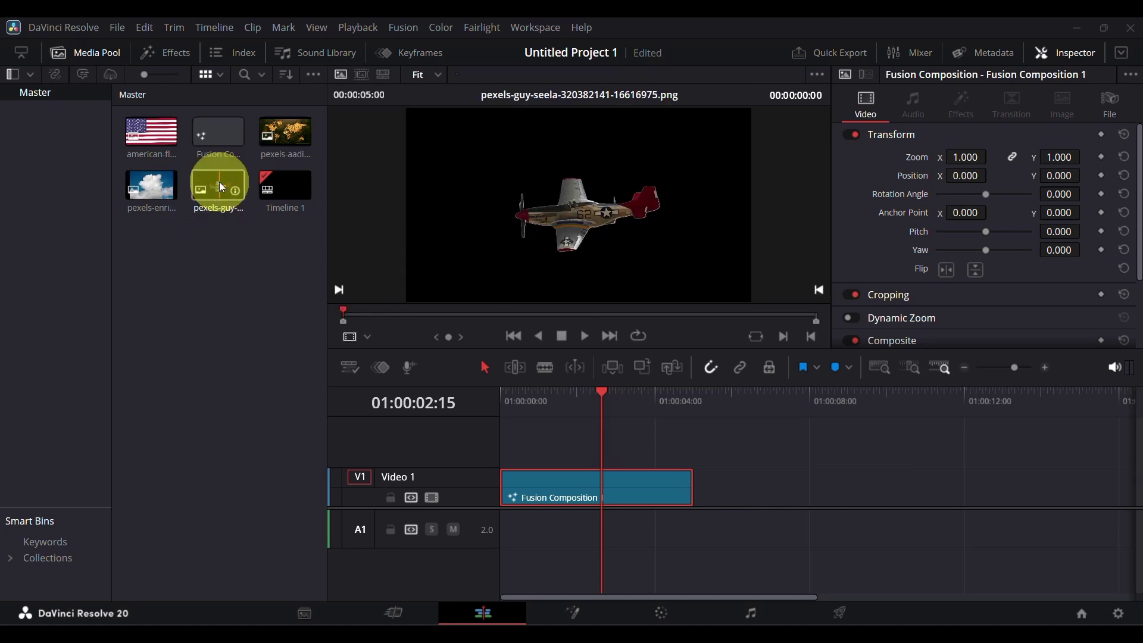
click(221, 131)
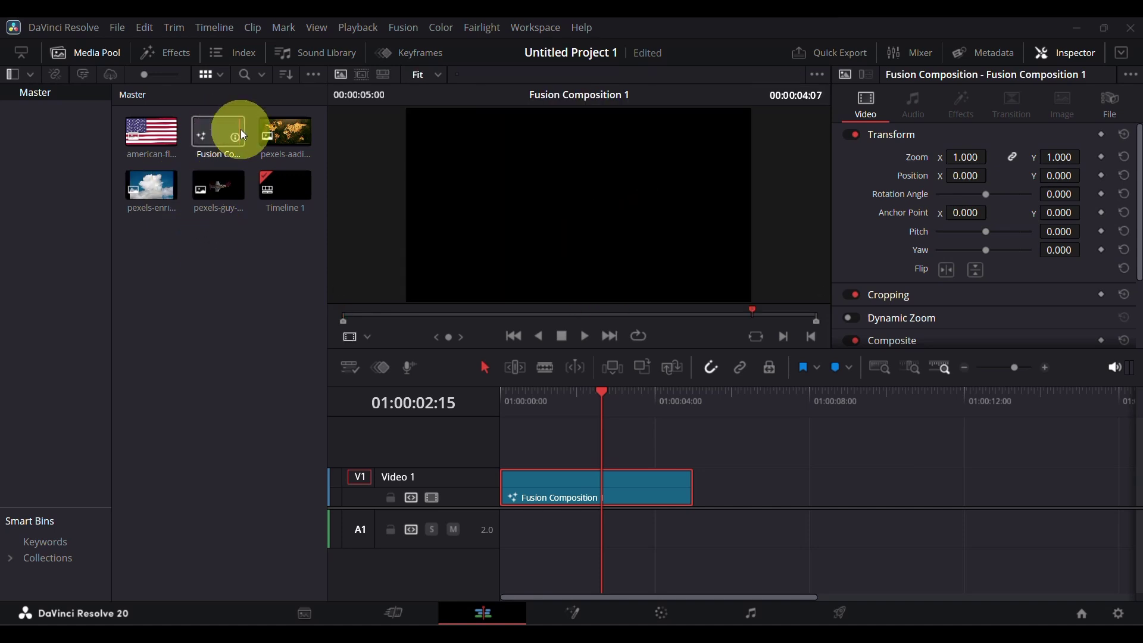
click(602, 487)
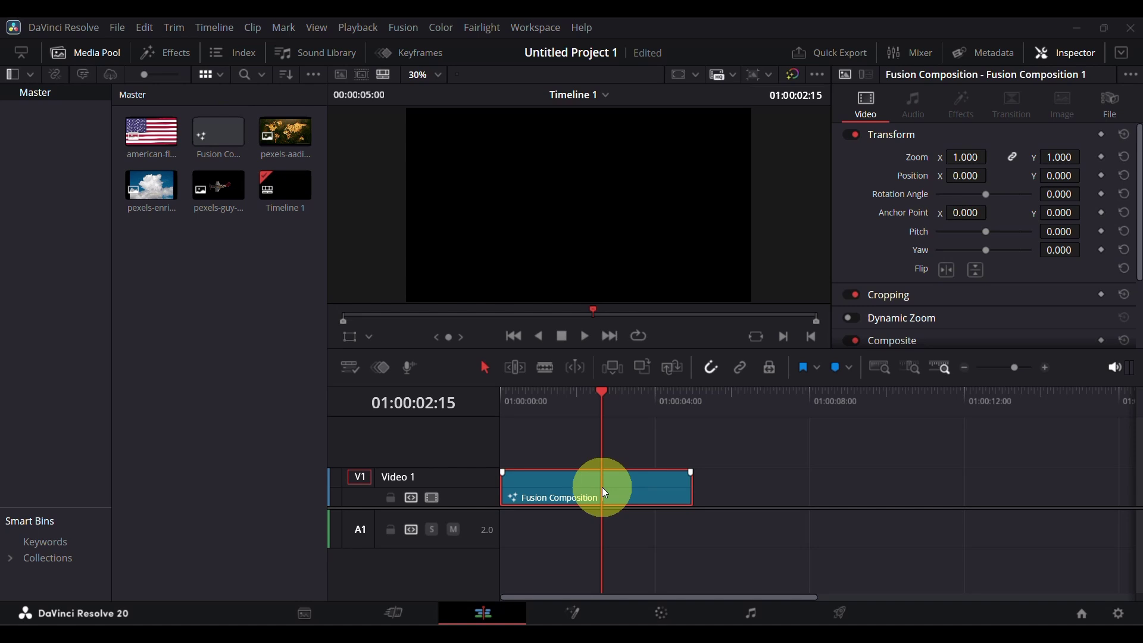
Step: Move the playhead to 01:00:01:00 and open Fusion Composition 1 on the Fusion page
drag(600, 404, 539, 419)
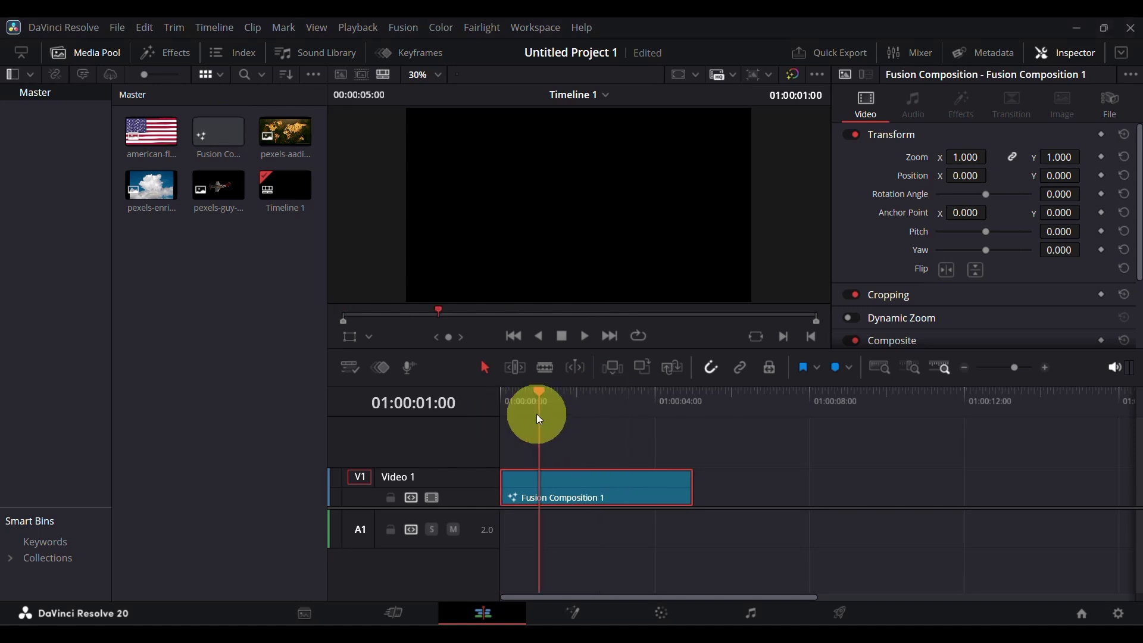
right_click(555, 485)
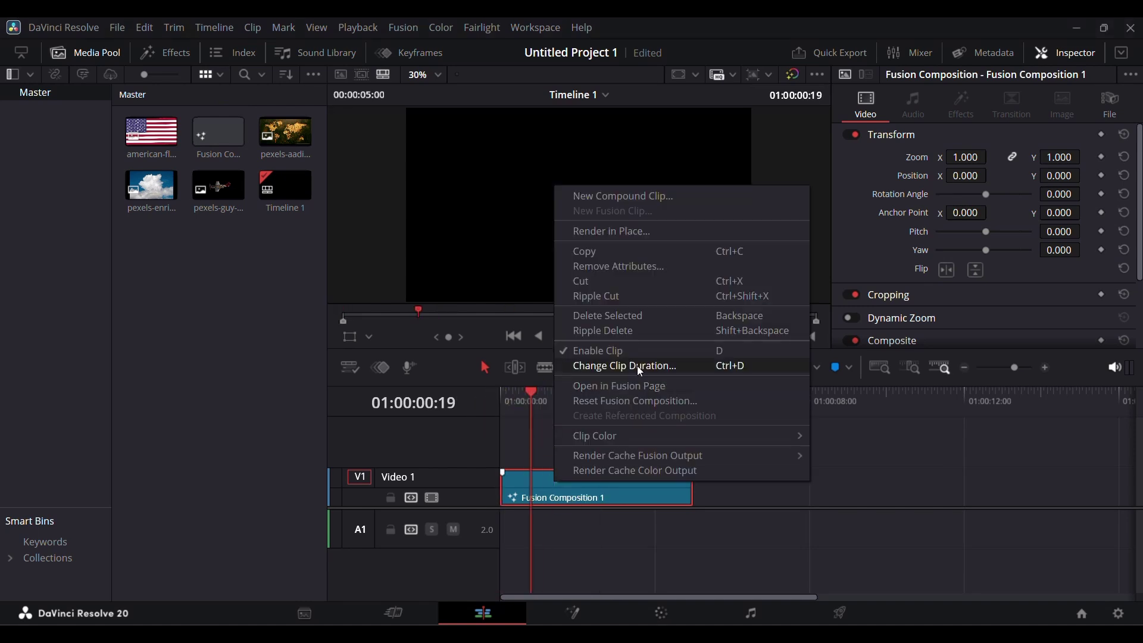
click(607, 387)
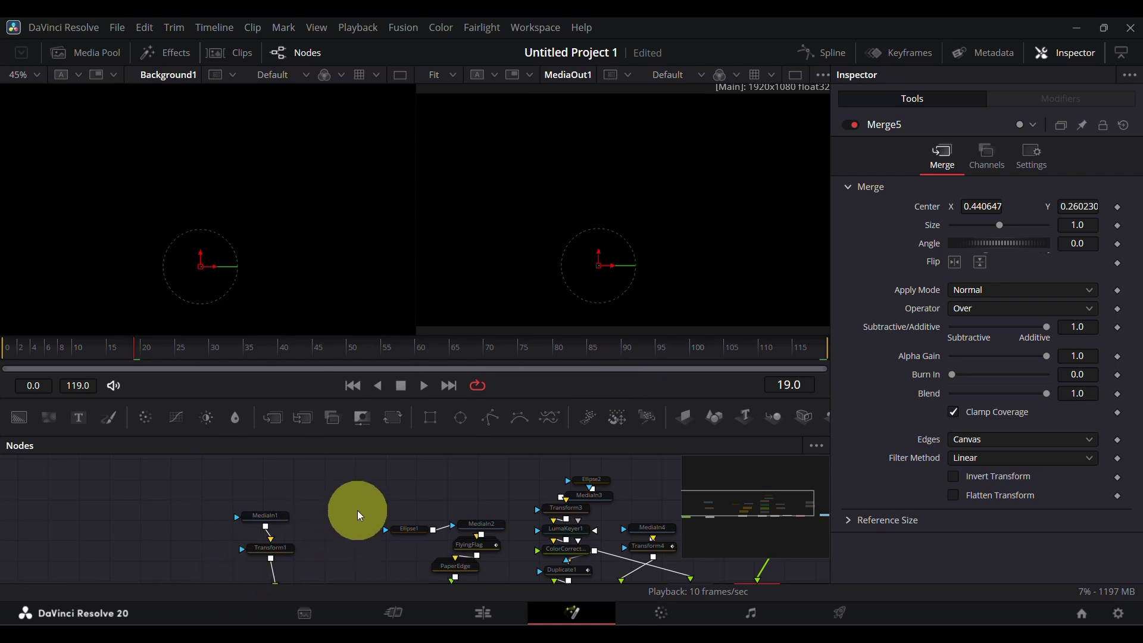
Step: Select Background1 and fit the left viewer to the image, keeping the node tree in view
drag(352, 544, 376, 492)
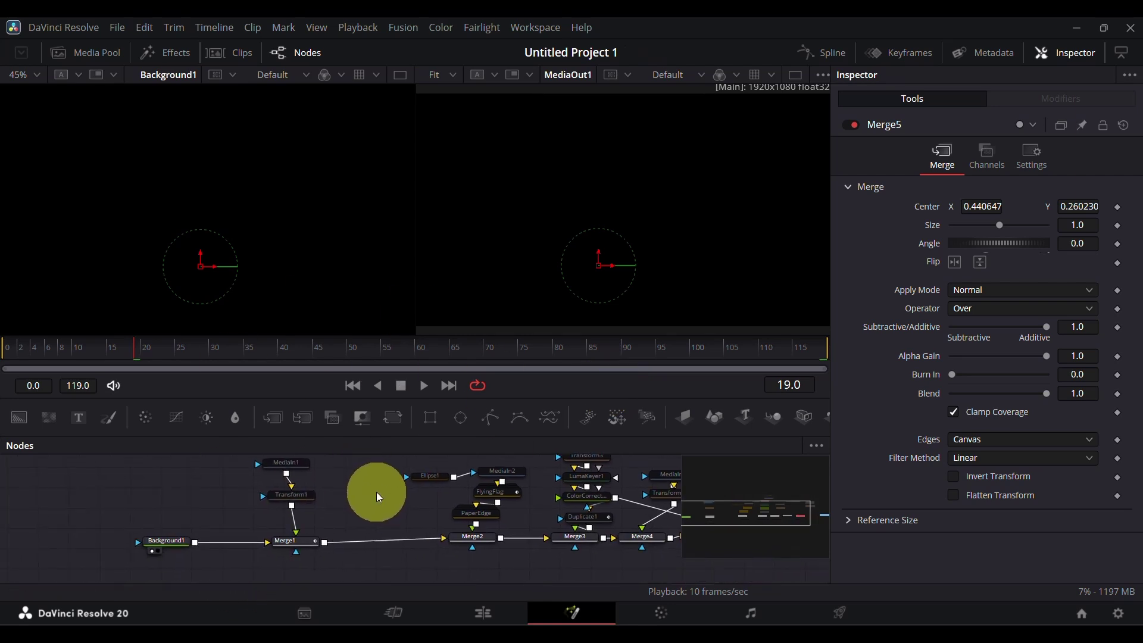
click(168, 542)
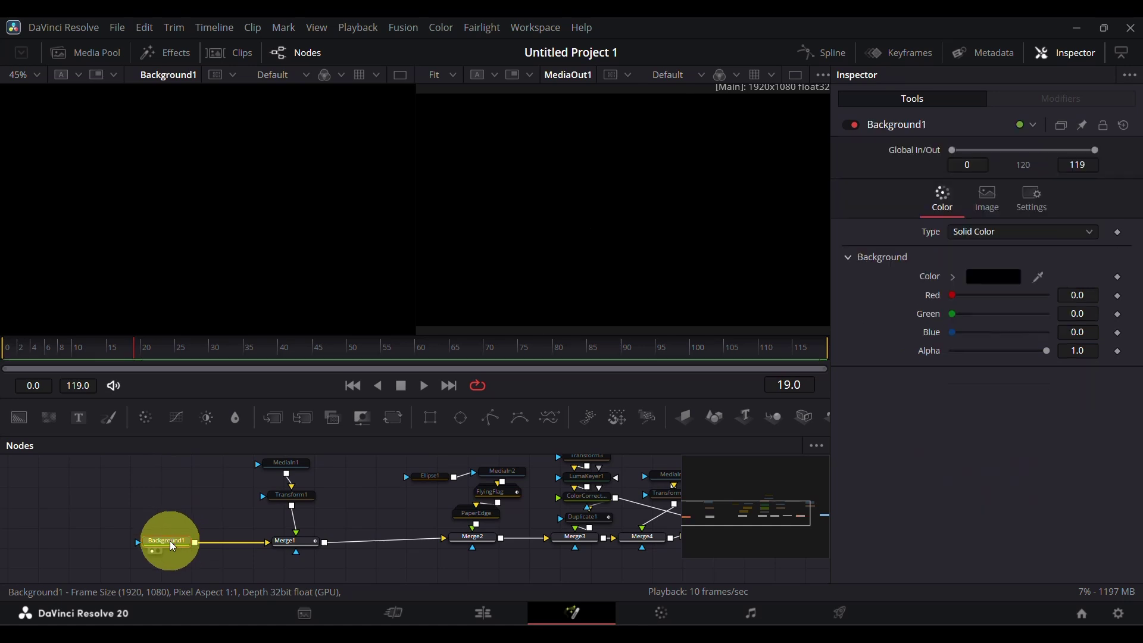
click(37, 77)
click(38, 95)
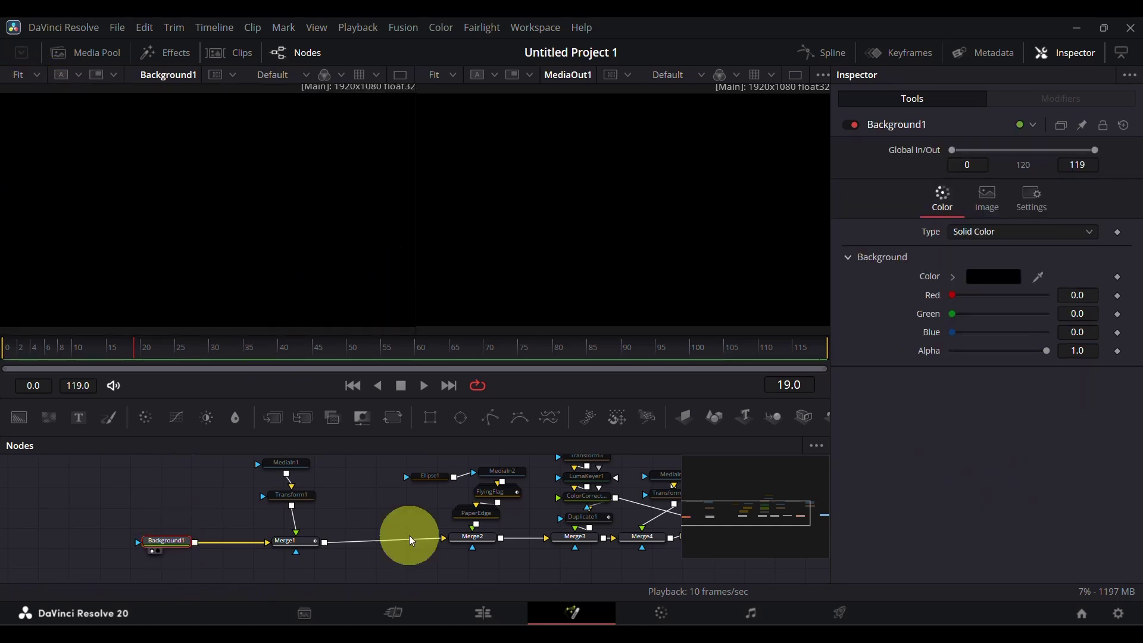
drag(359, 523, 298, 549)
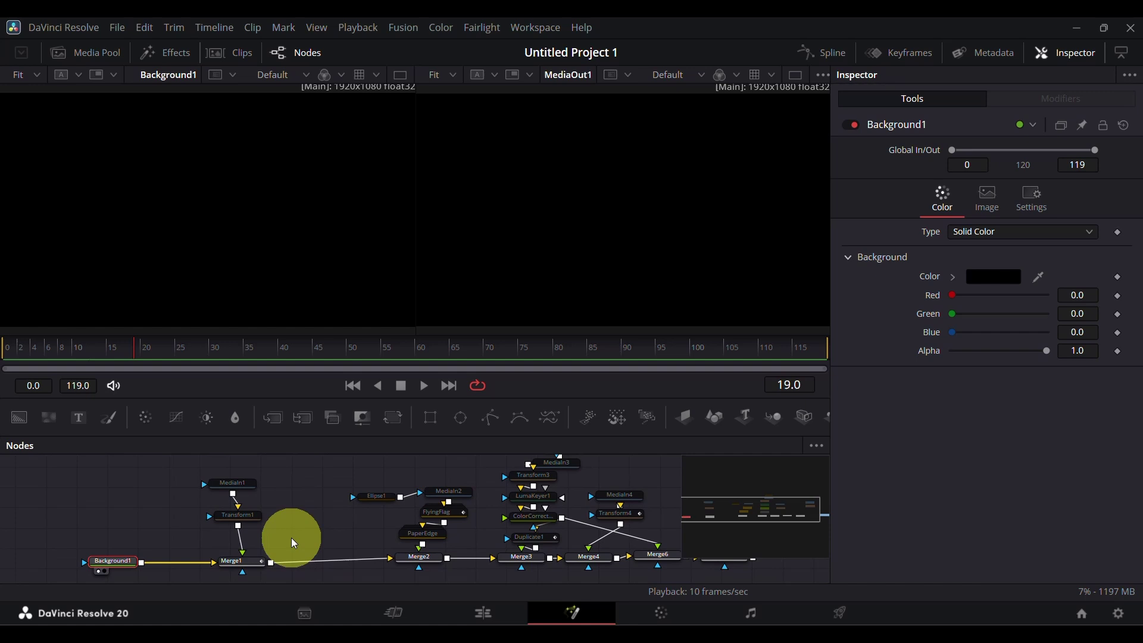
Step: Enable the MediaIn1 world map and its Transform1 scaling, viewing the map in the left viewer
click(245, 485)
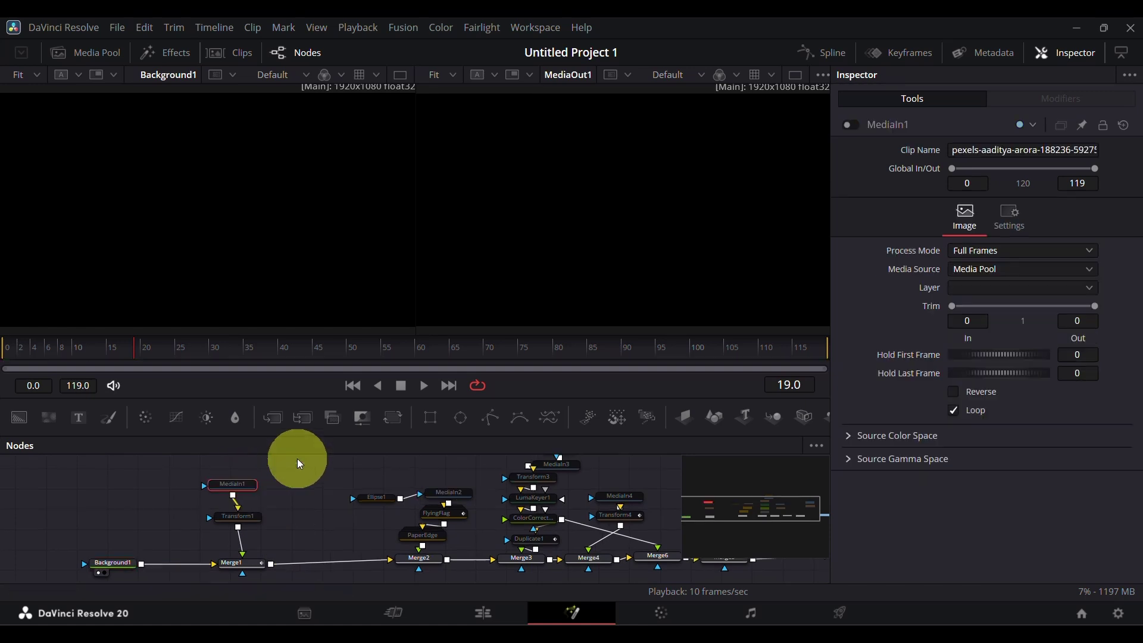
click(853, 126)
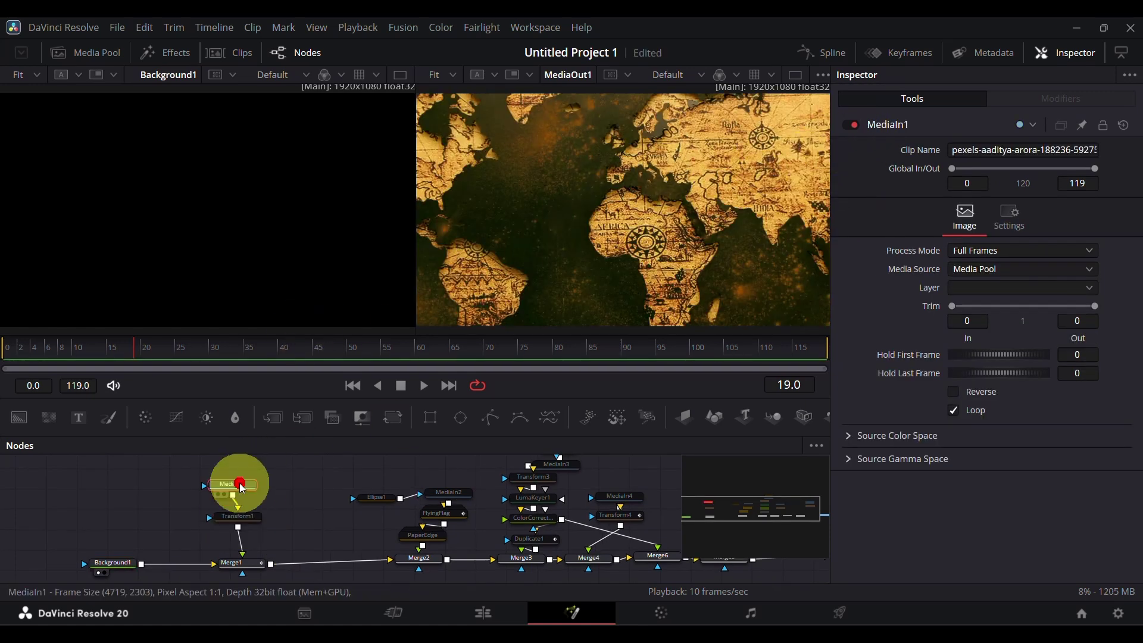
drag(243, 489, 250, 220)
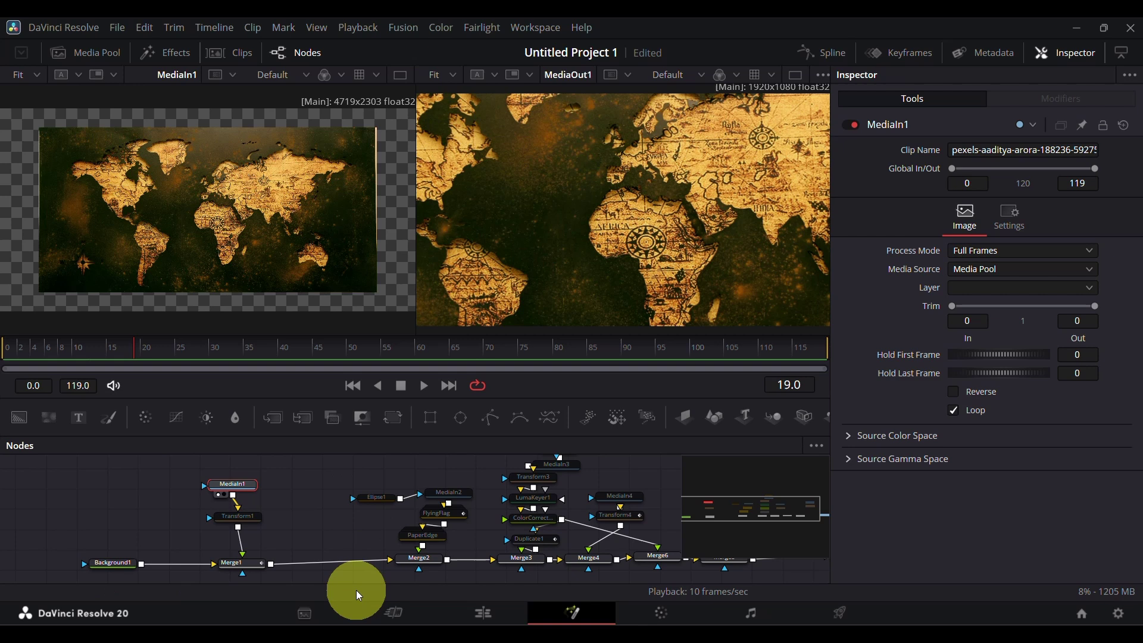
click(239, 516)
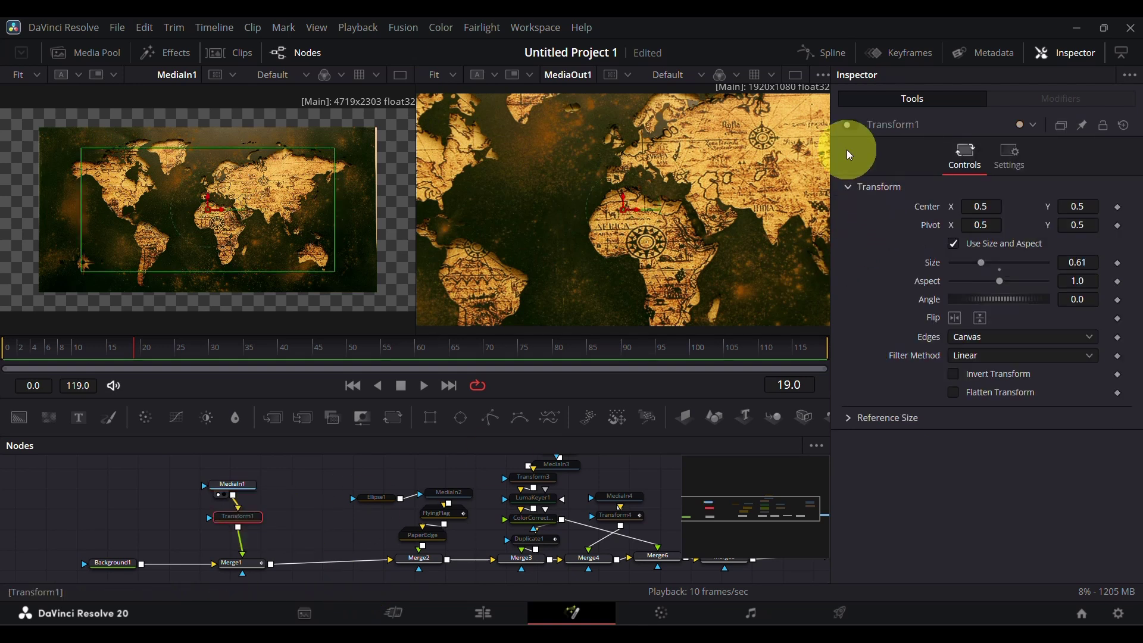
click(854, 125)
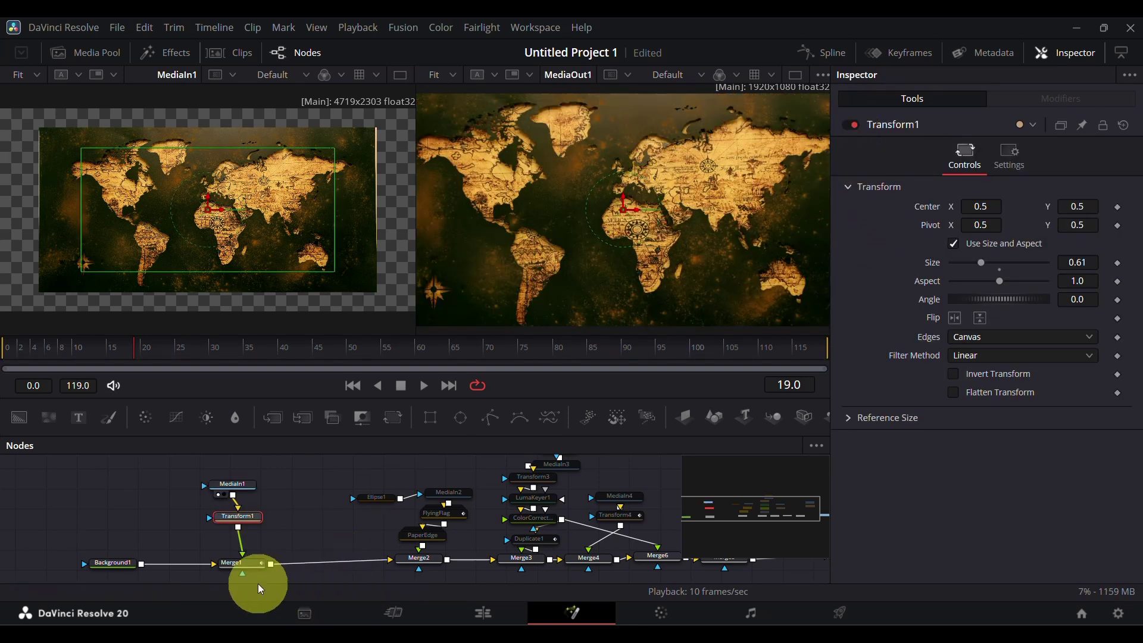
Step: Select Merge1 and scrub the animation from frame 54 to preview it
click(241, 562)
click(381, 355)
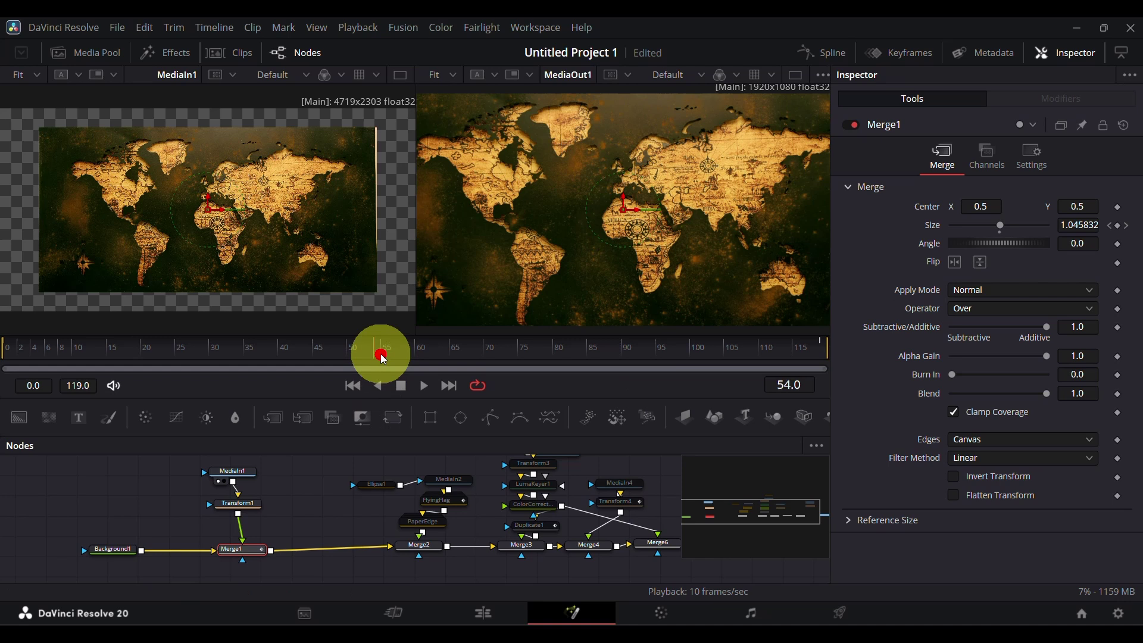
drag(384, 360, 560, 356)
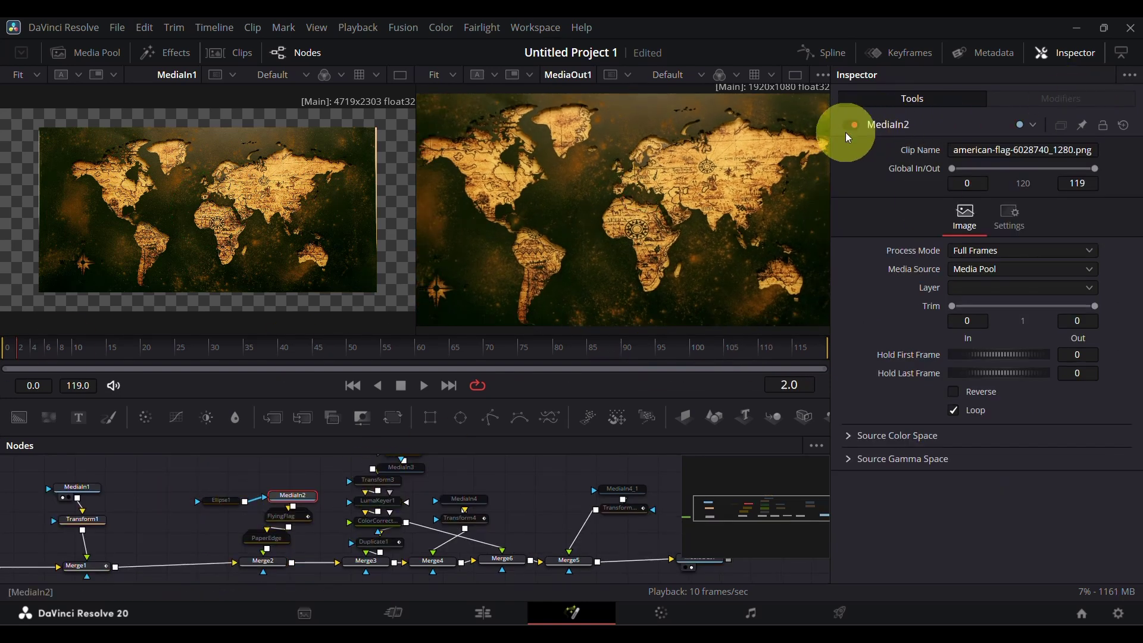
Step: View the MediaIn2 flag image, then the FlyingFlag waving result in the left viewer, scrubbing it
drag(298, 495, 209, 262)
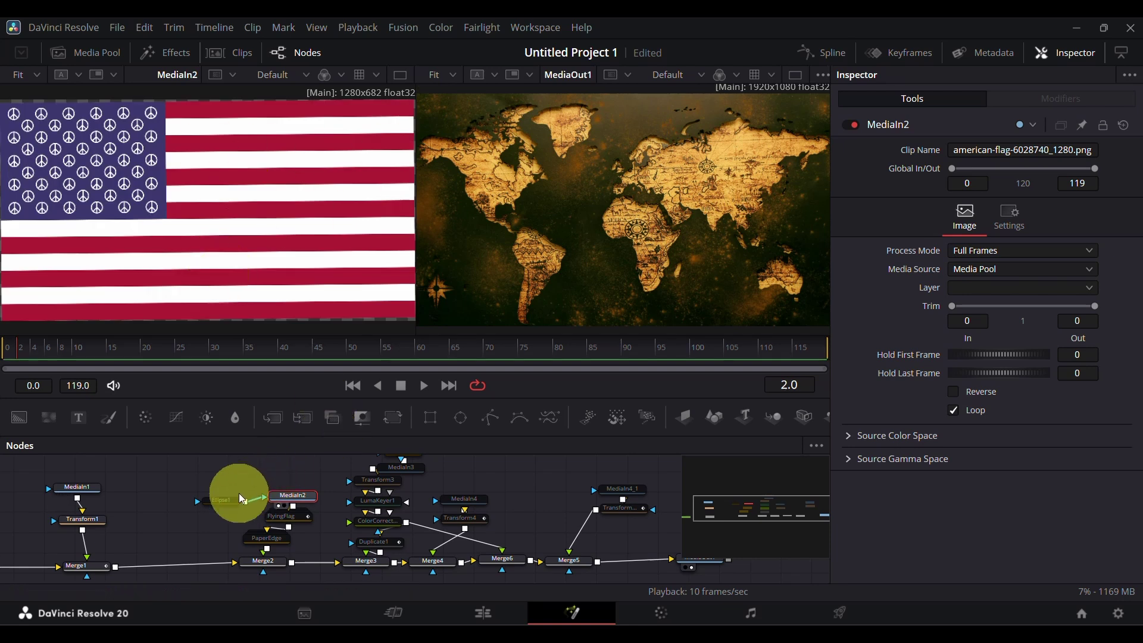
click(292, 517)
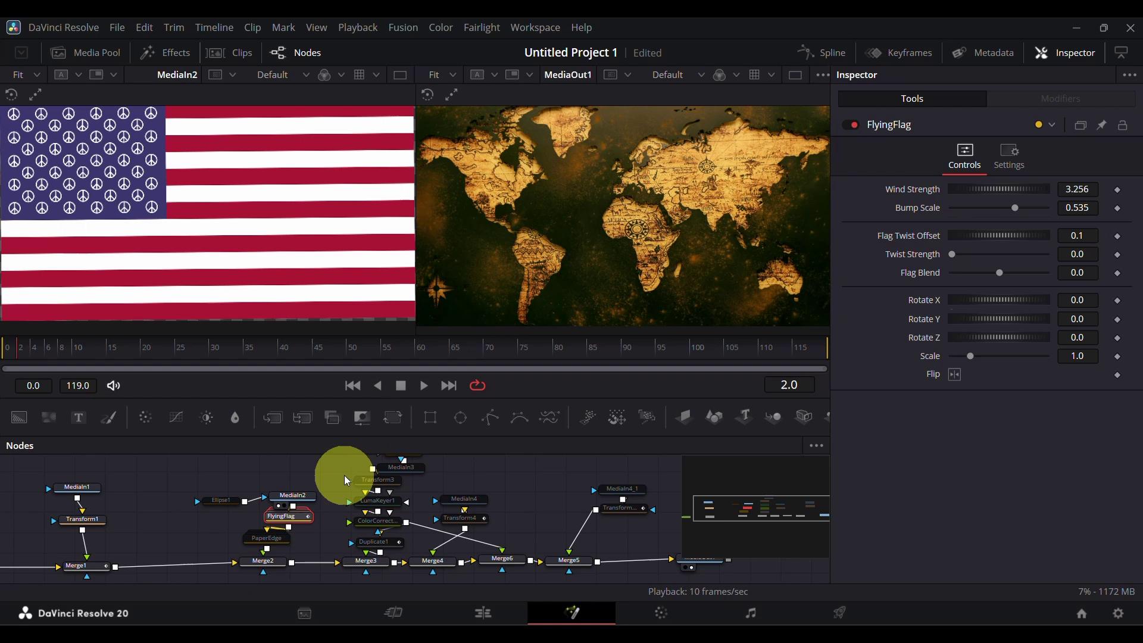
key(1)
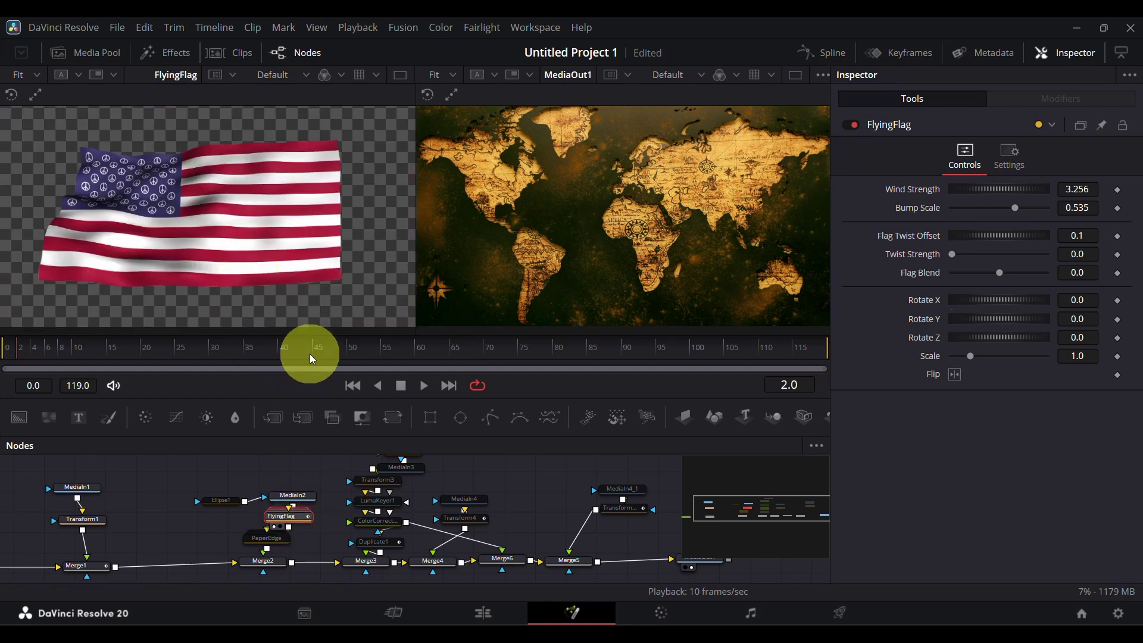
drag(306, 349, 458, 348)
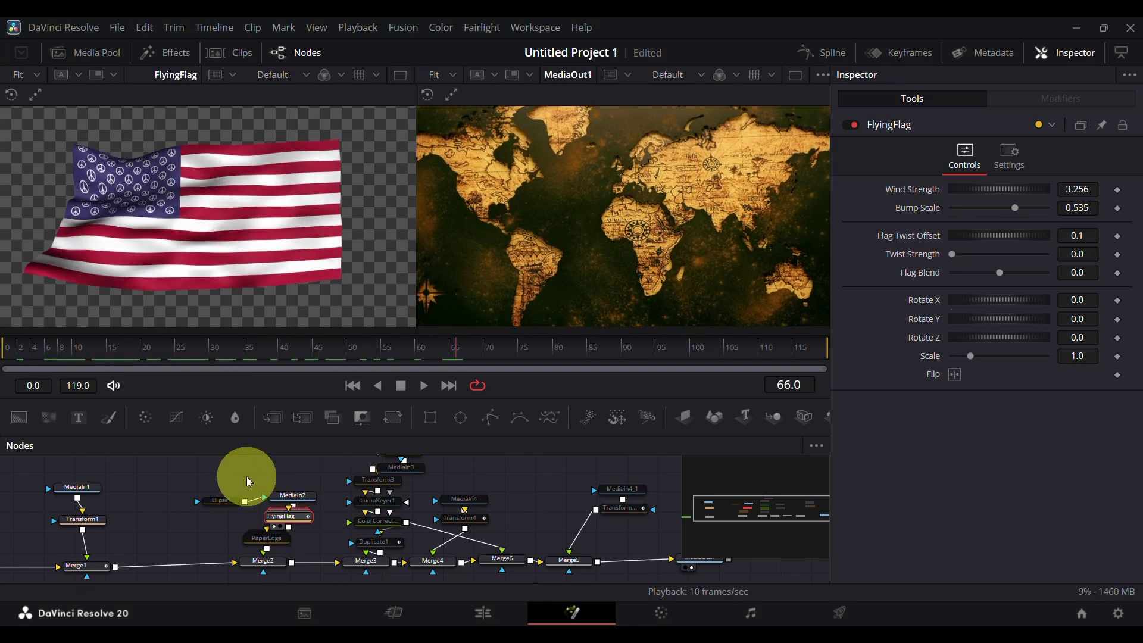
Step: Enable the Ellipse1 mask to cut the flag into a circle and preview it
click(219, 500)
click(852, 125)
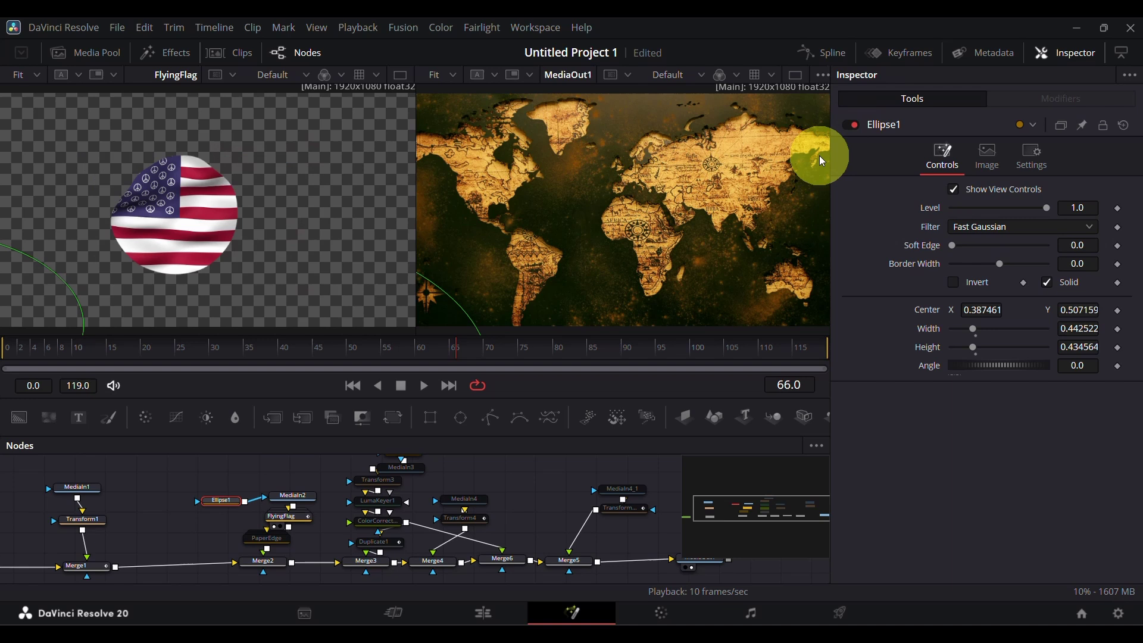
drag(236, 355, 587, 346)
Step: Enable PaperEdge for a torn white border and preview it in the left viewer
click(268, 537)
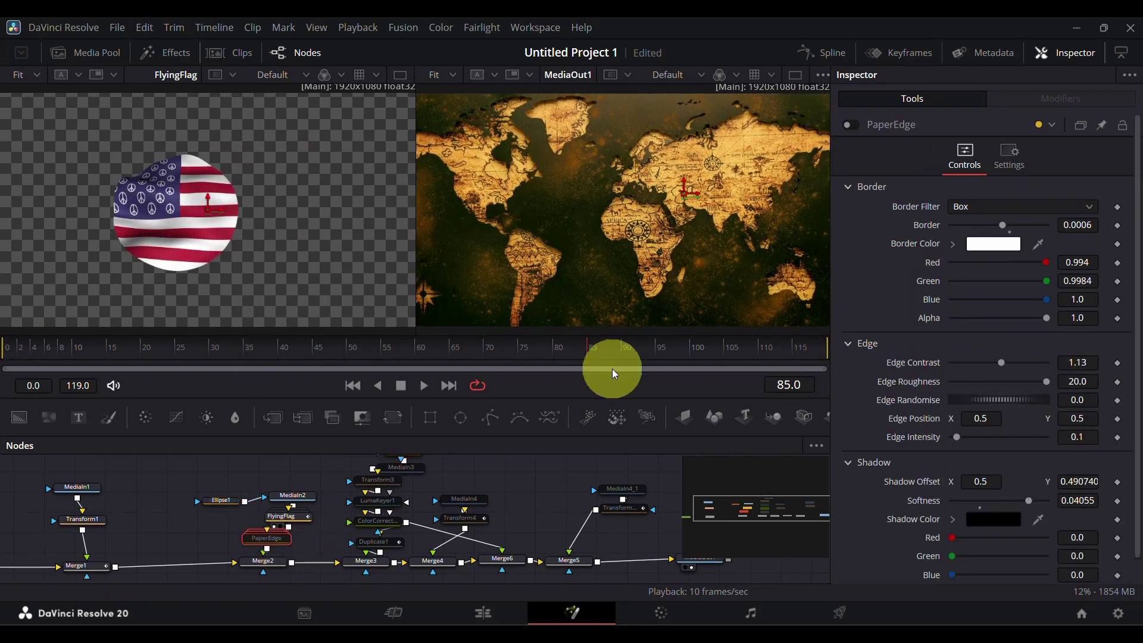
click(852, 126)
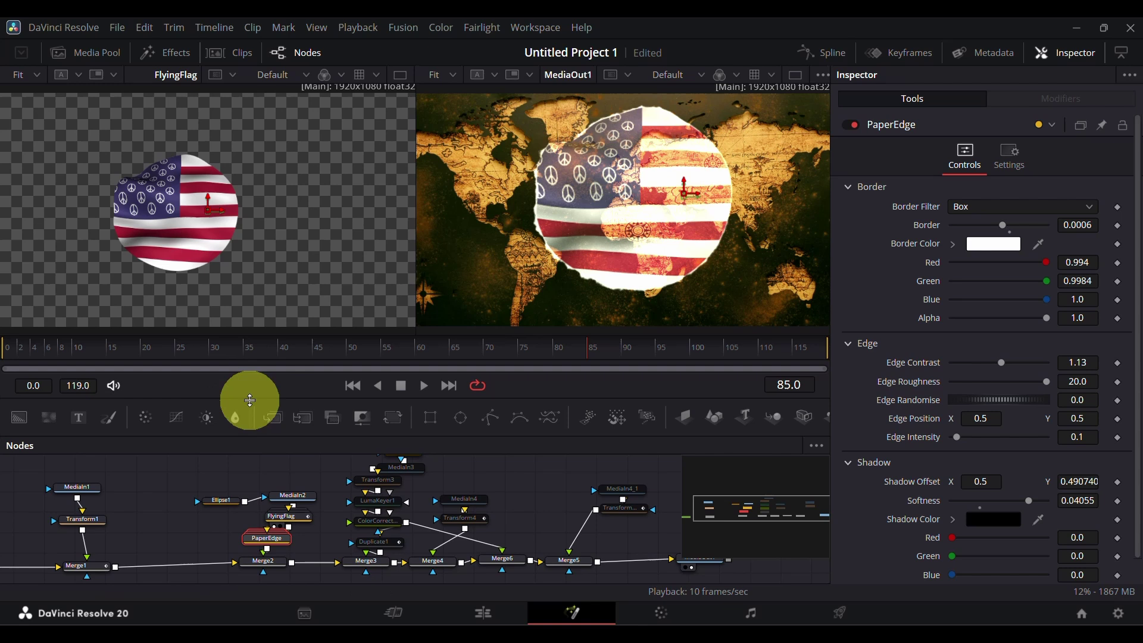
drag(221, 239, 218, 262)
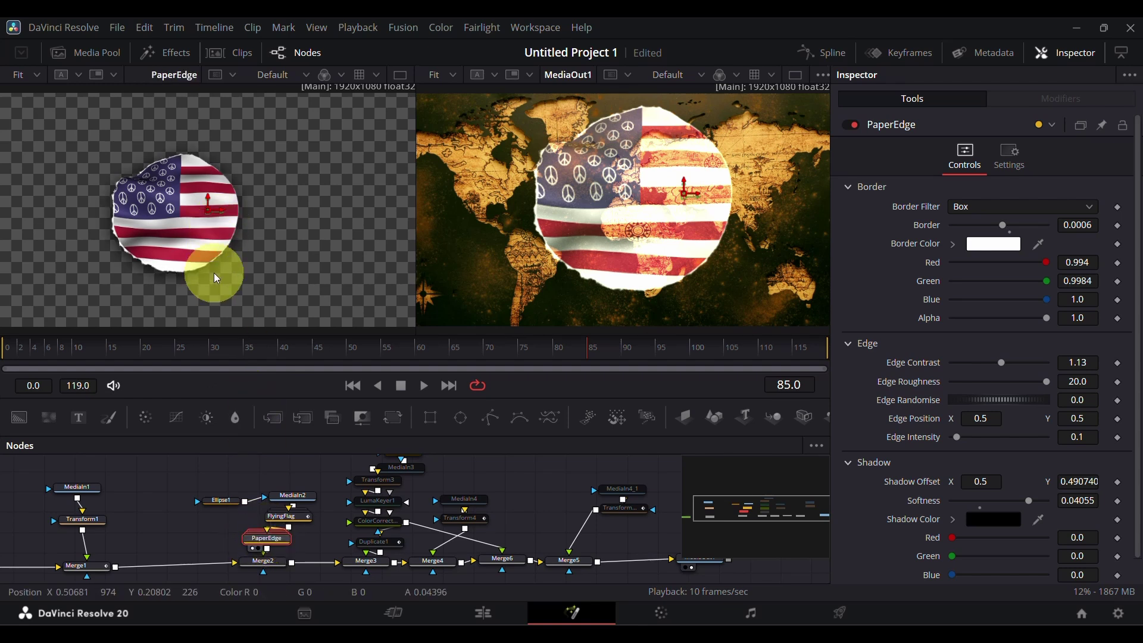
drag(209, 352, 250, 360)
Step: Set Merge2's Burn In to 1.0 so the map texture shows through the 1.57-size flag
click(275, 563)
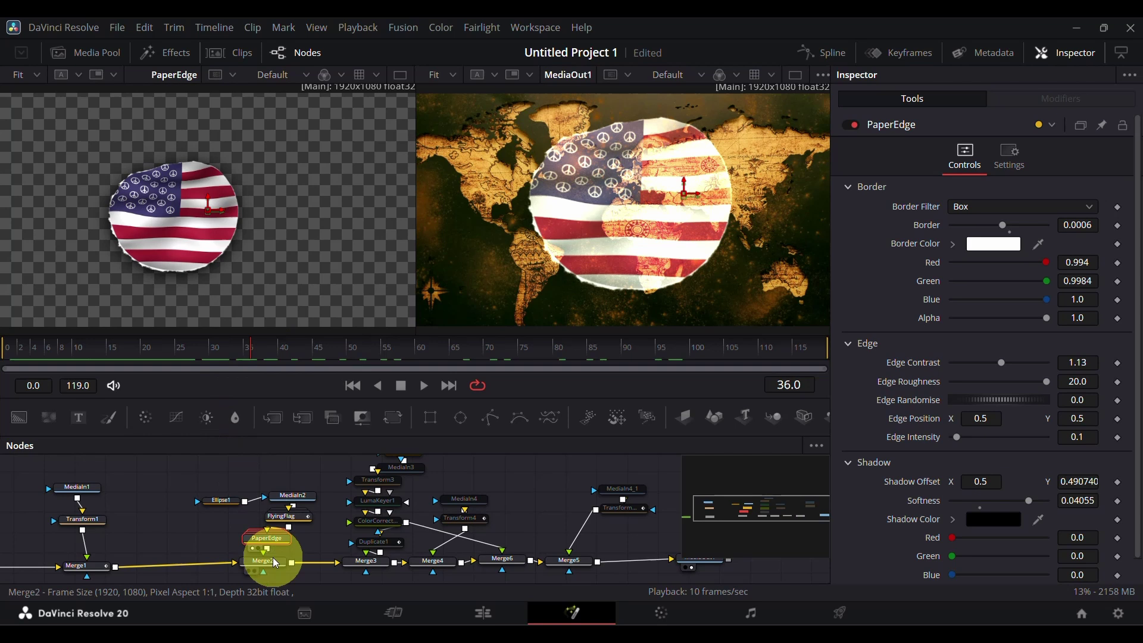
scroll(274, 565, down, 1)
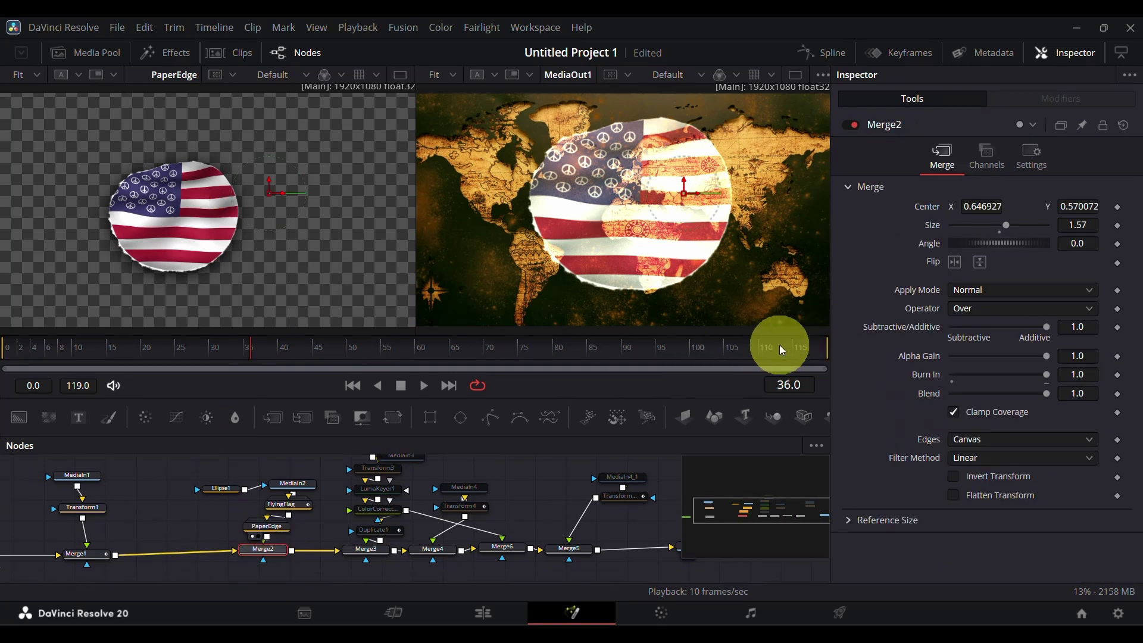
mouse_move(579, 354)
mouse_down()
mouse_move(542, 352)
mouse_move(559, 351)
mouse_up()
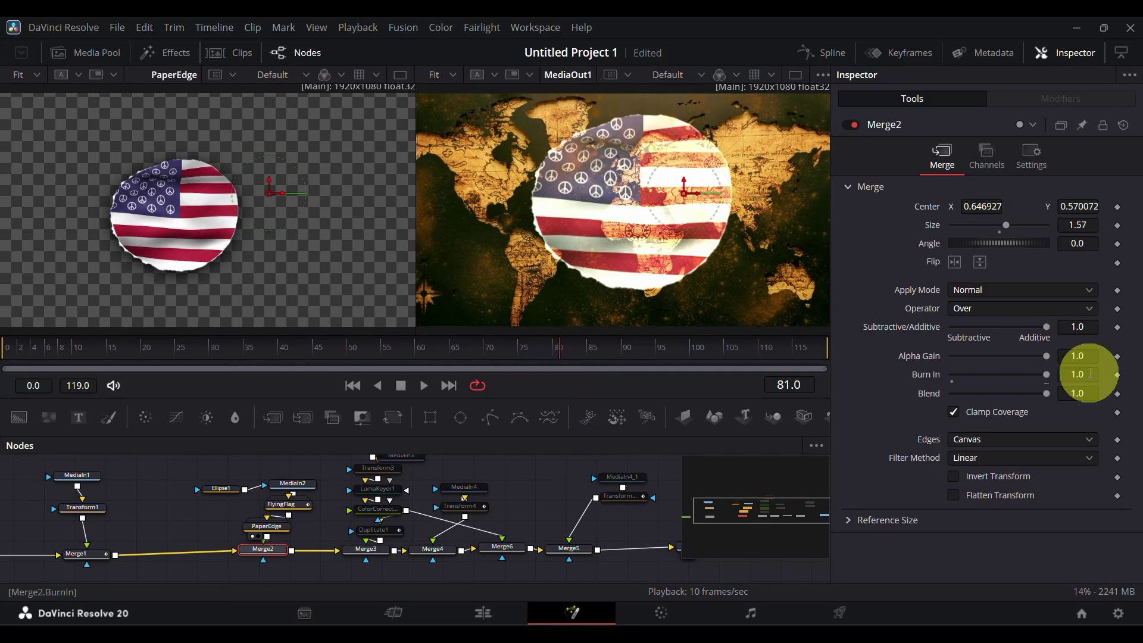
mouse_move(1048, 376)
mouse_down()
mouse_move(914, 376)
mouse_move(1049, 374)
mouse_up()
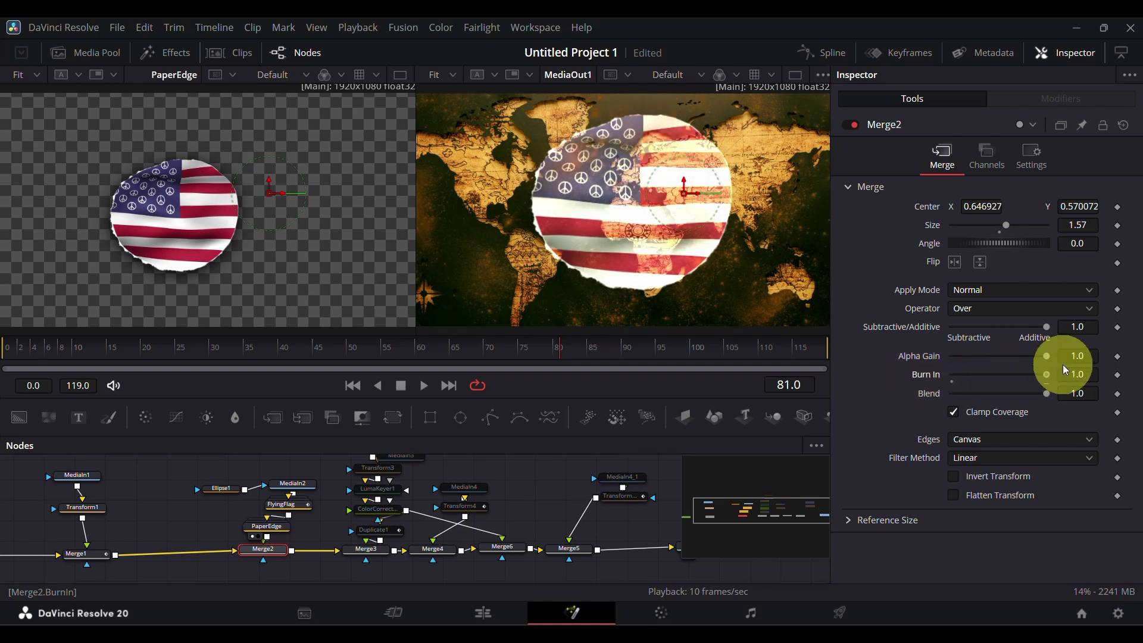
drag(563, 350, 600, 349)
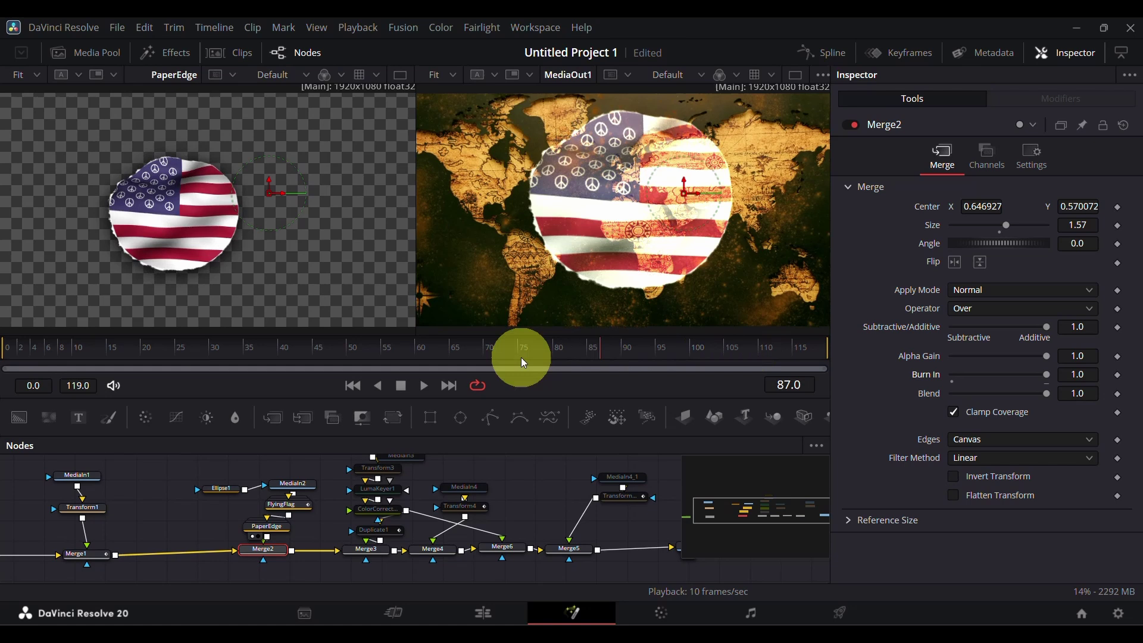
Step: Return to frame 6 and pan the Nodes view
click(46, 352)
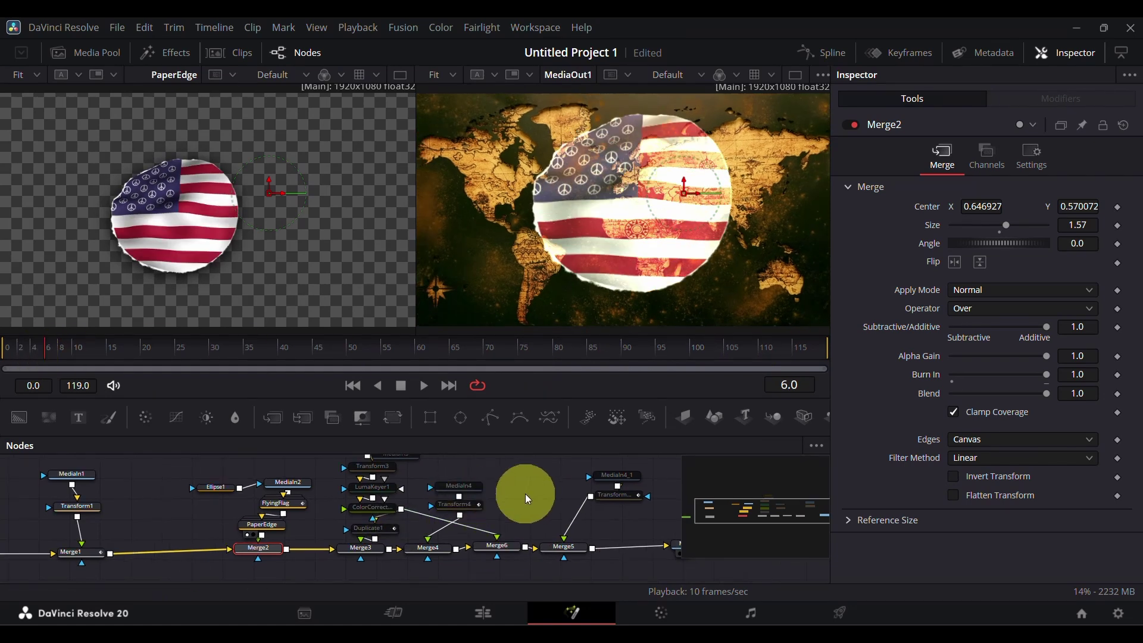
scroll(440, 497, right, 1)
scroll(485, 512, up, 3)
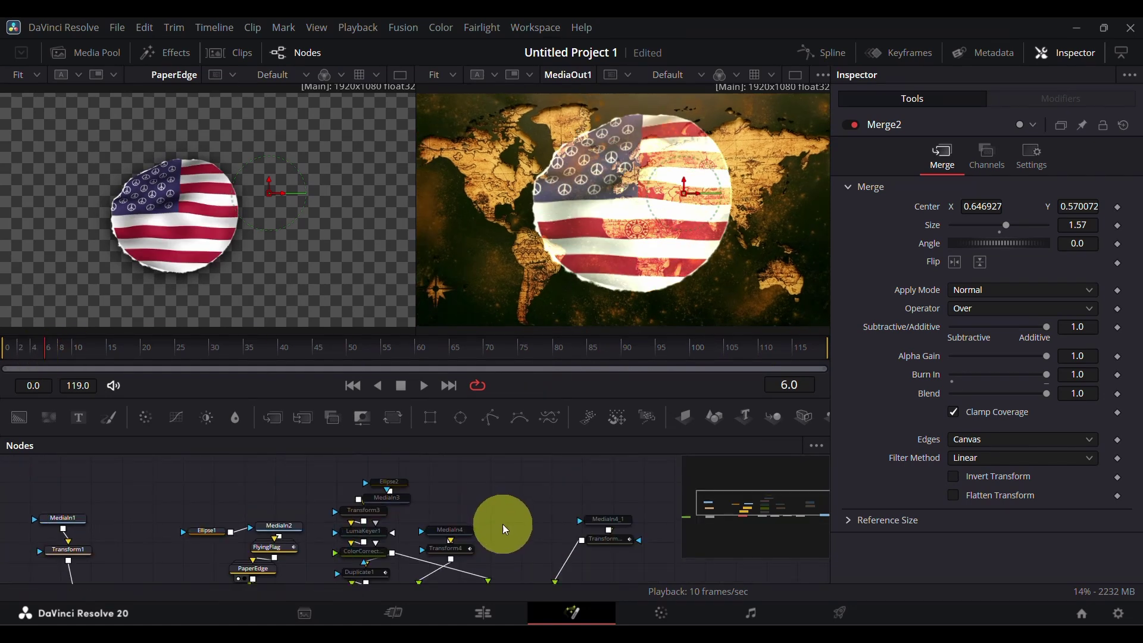
scroll(489, 525, down, 1)
scroll(477, 518, right, 4)
Step: View the MediaIn3 cloud photo in the left viewer, scrub frames 34–48, and check Transform3
click(345, 482)
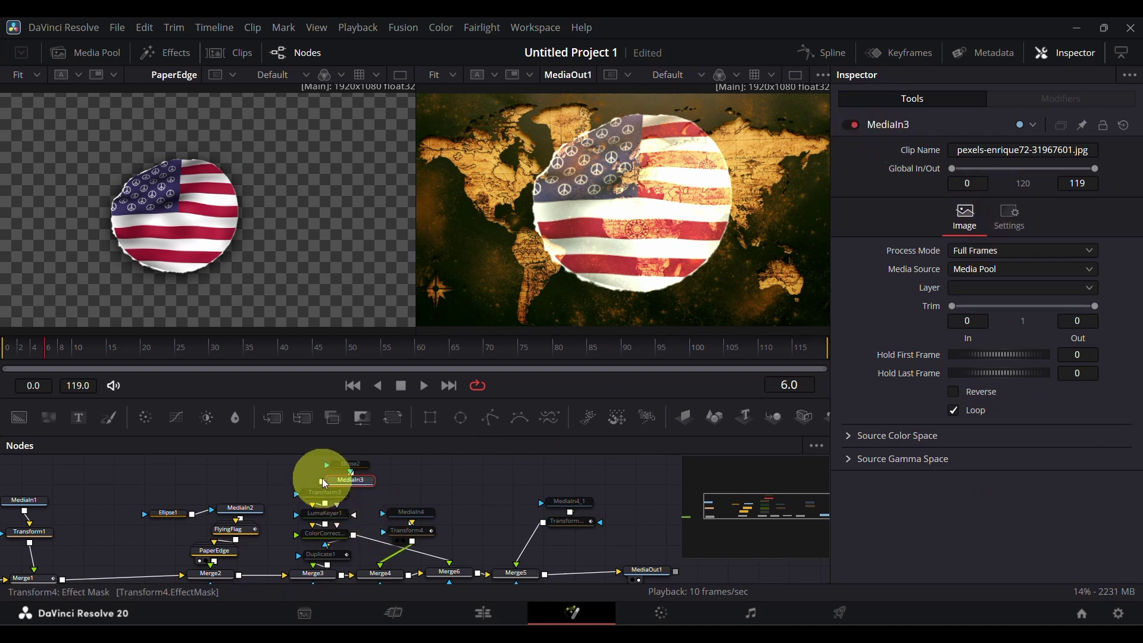
click(335, 483)
key(1)
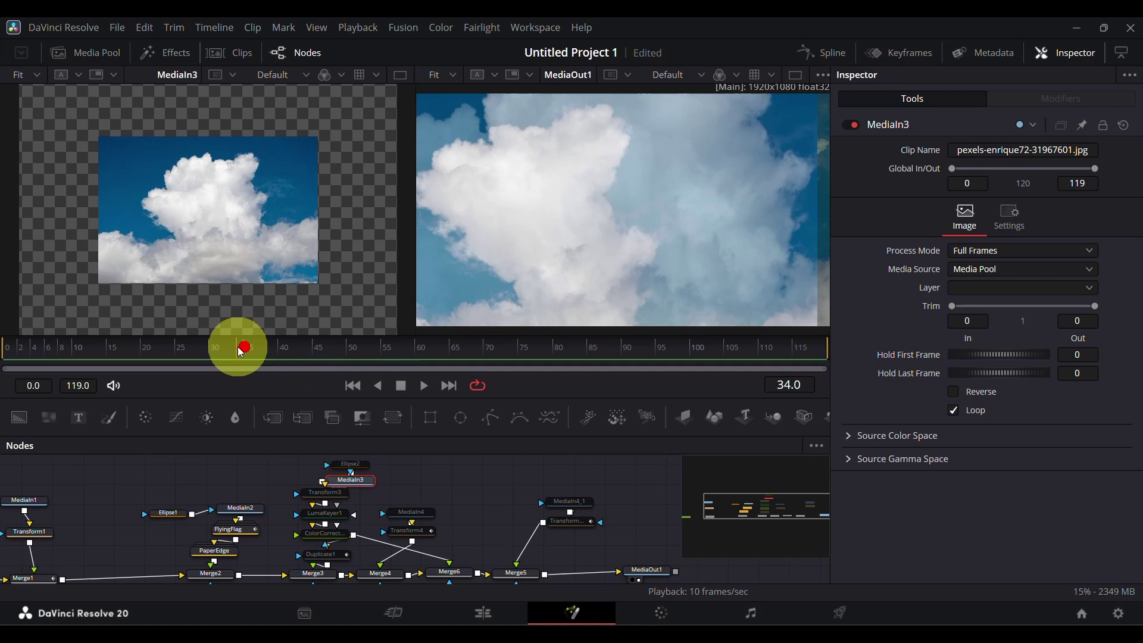
drag(241, 352, 332, 348)
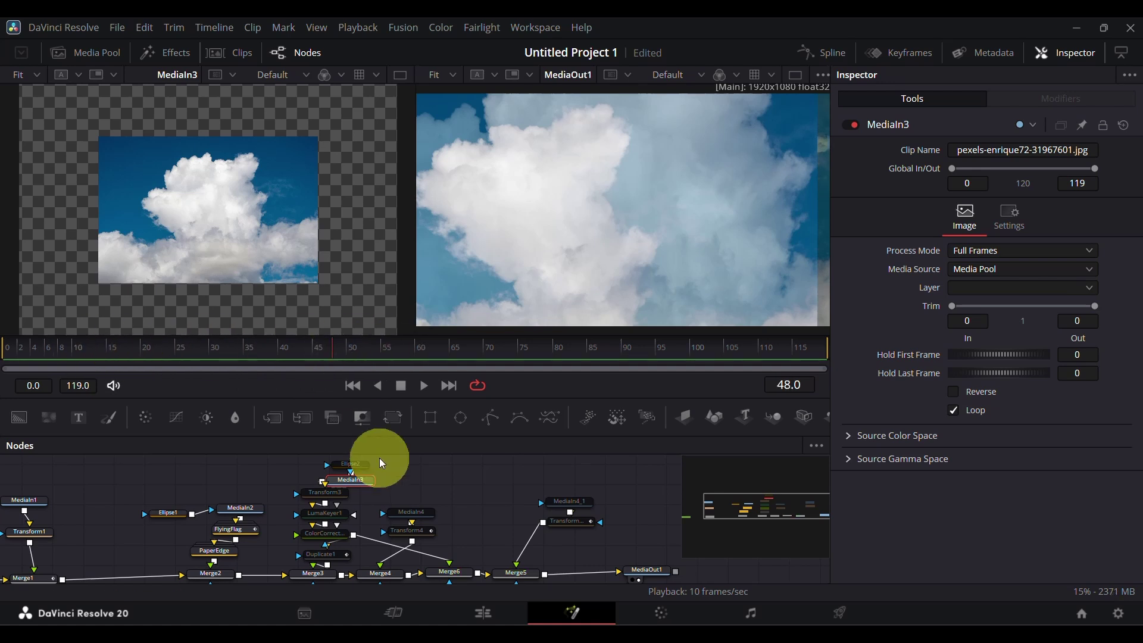
click(322, 493)
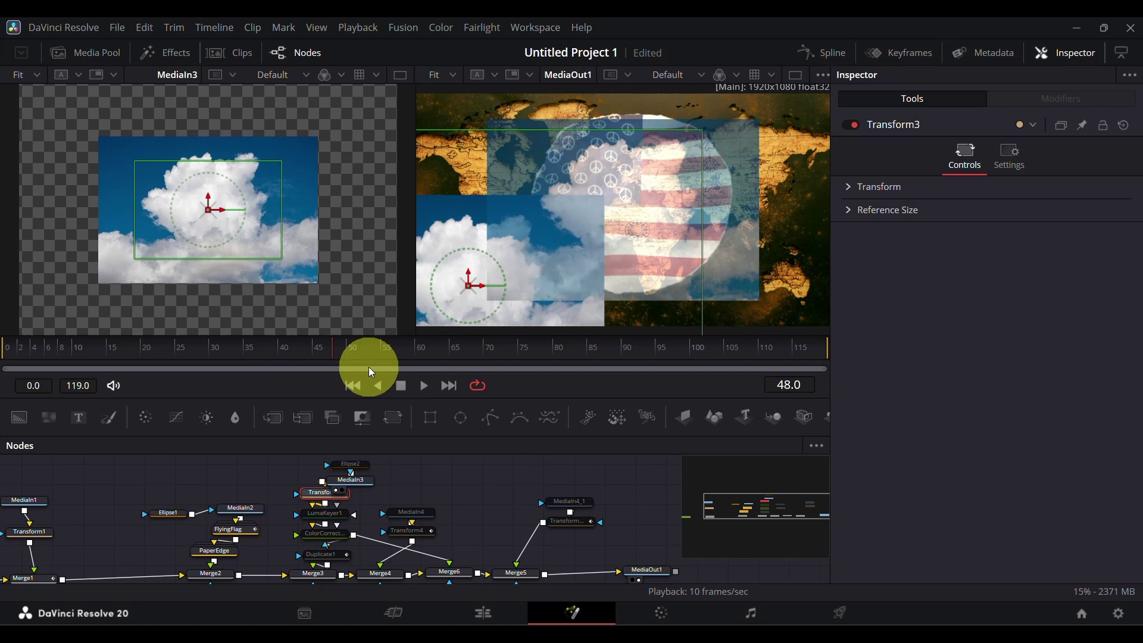
drag(357, 351, 320, 358)
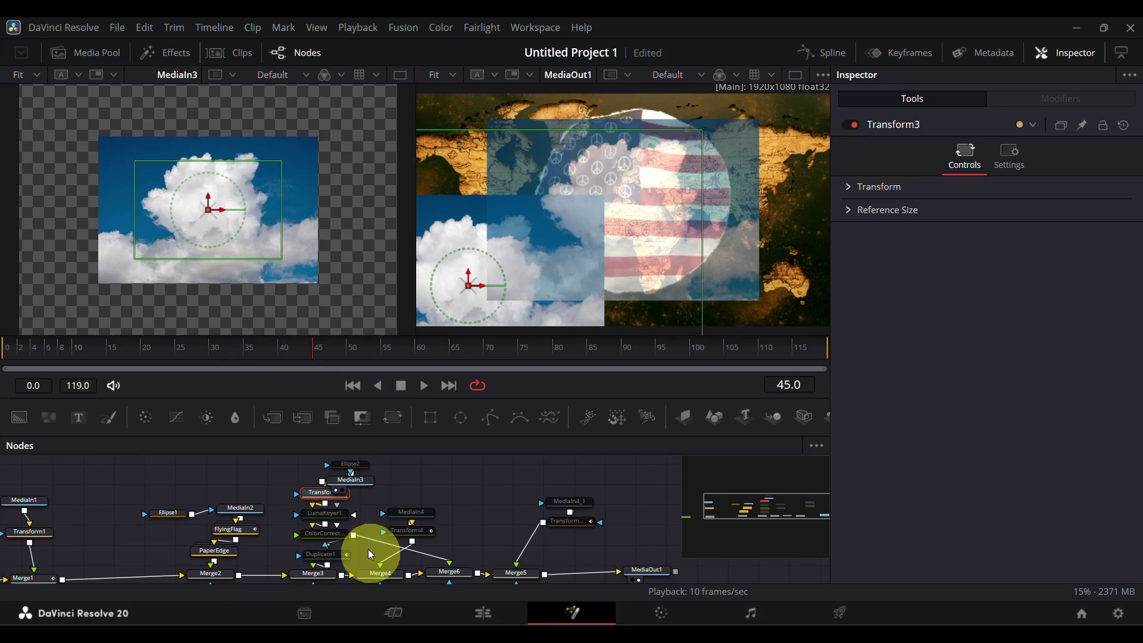
Step: Enable LumaKeyer1 to remove the blue sky, toggling it off and on to compare
click(325, 514)
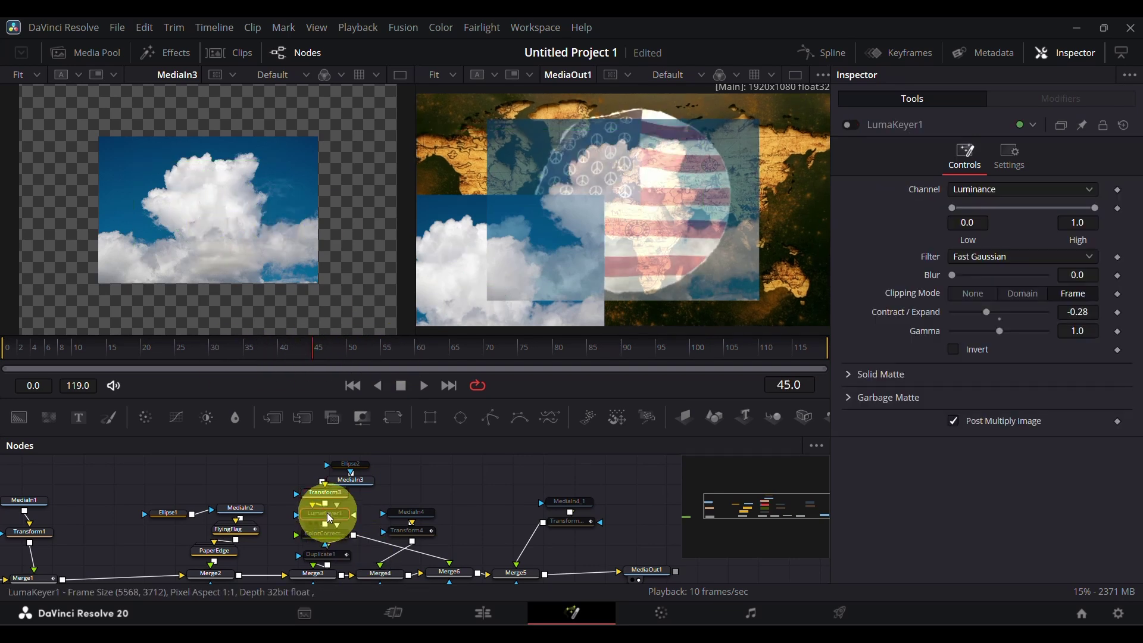
click(847, 127)
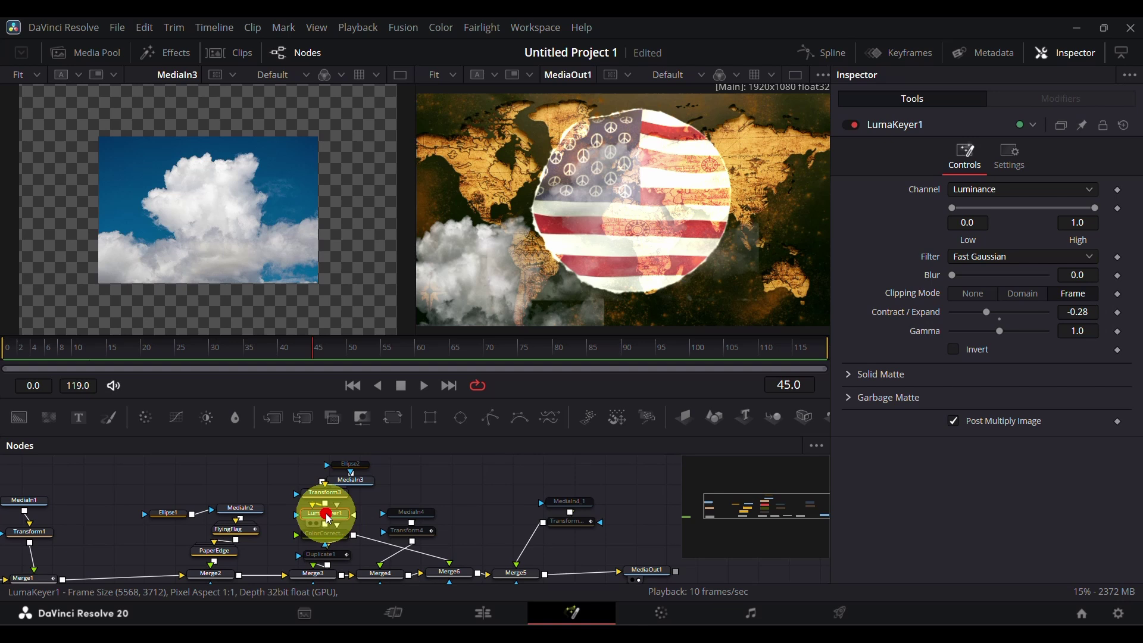
key(1)
scroll(262, 224, up, 4)
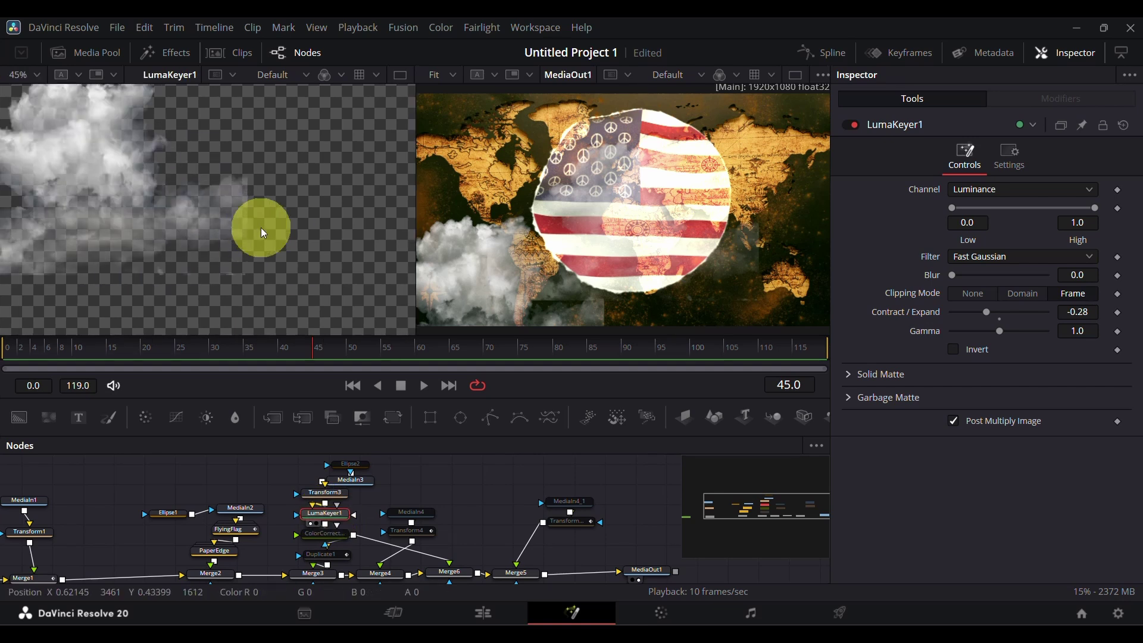
click(851, 126)
click(852, 125)
click(852, 125)
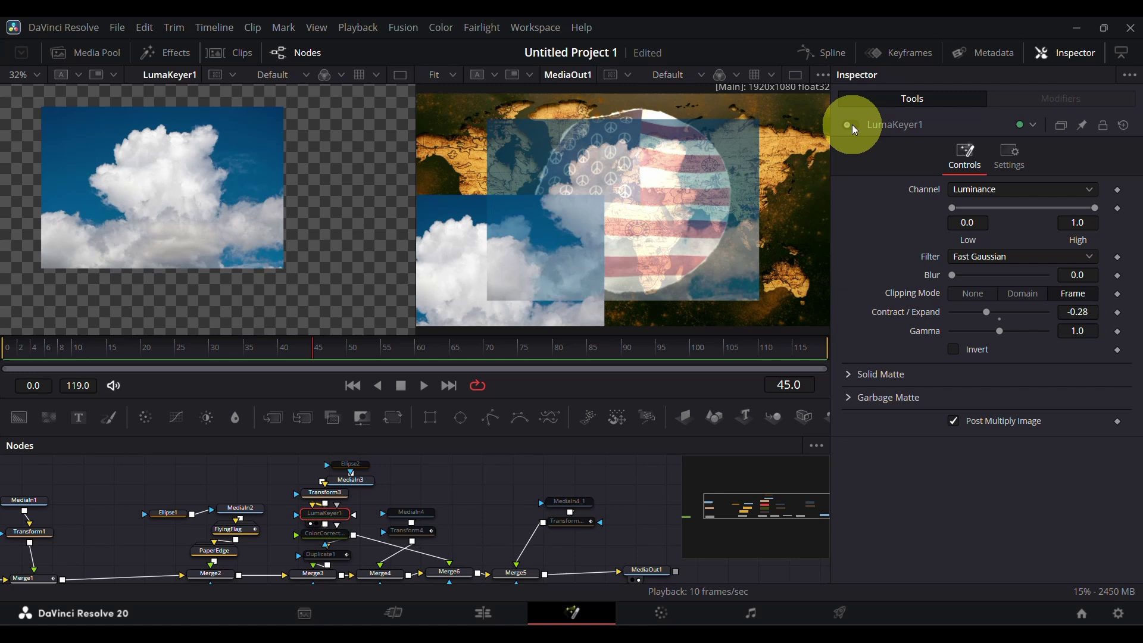
click(852, 125)
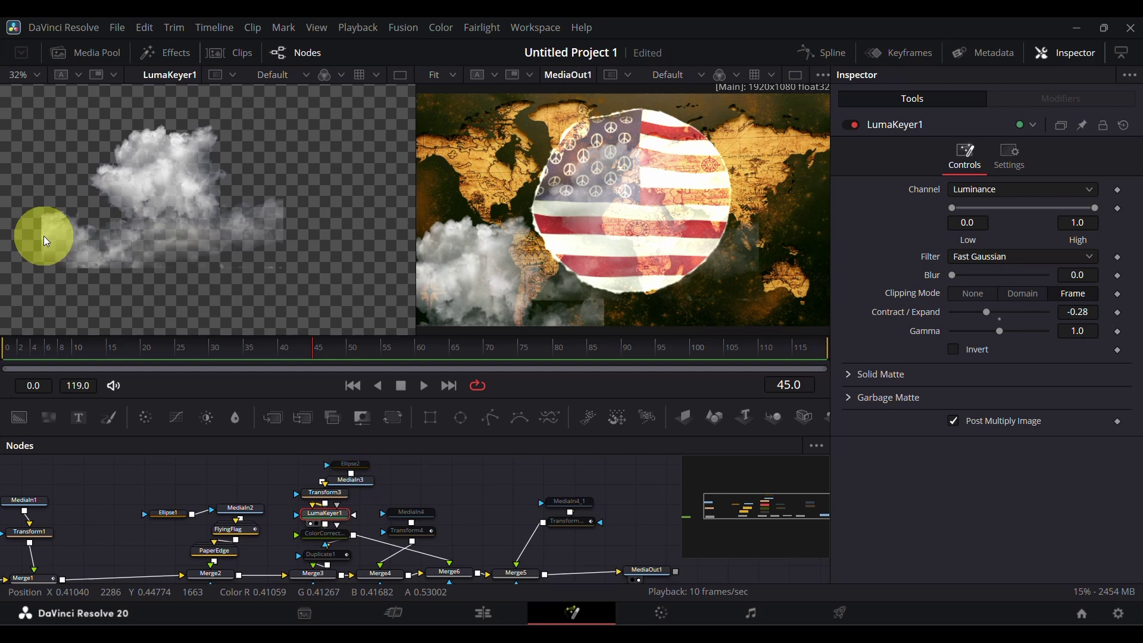
Step: Inspect the Ellipse2 soft crop and ColorCorrector1 yellowish tint on the keyed cloud
click(351, 464)
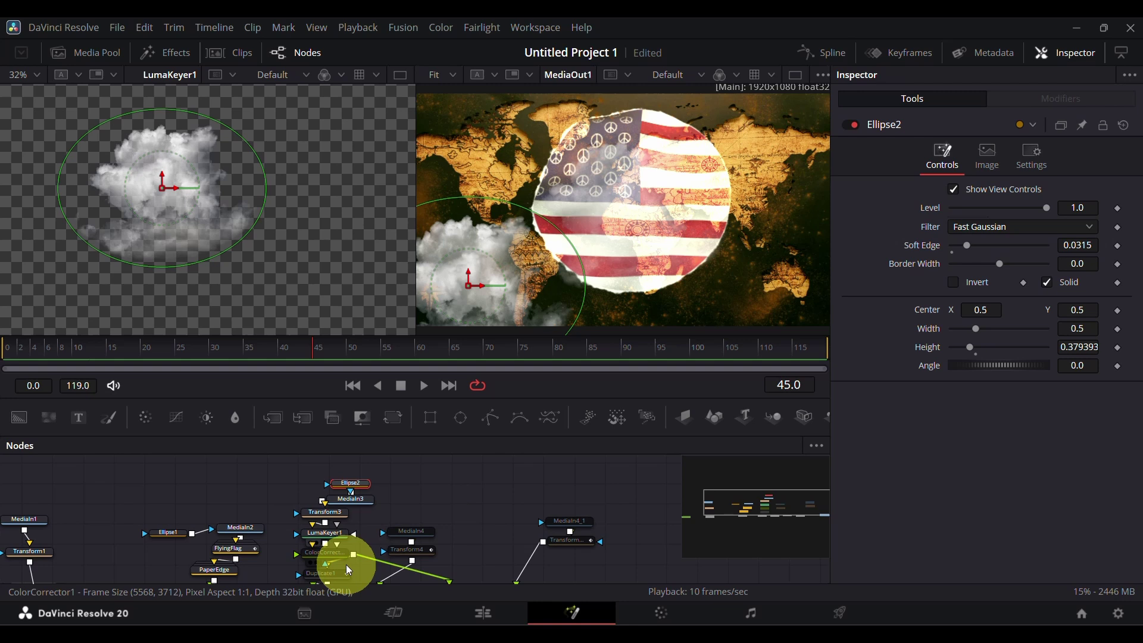
click(327, 553)
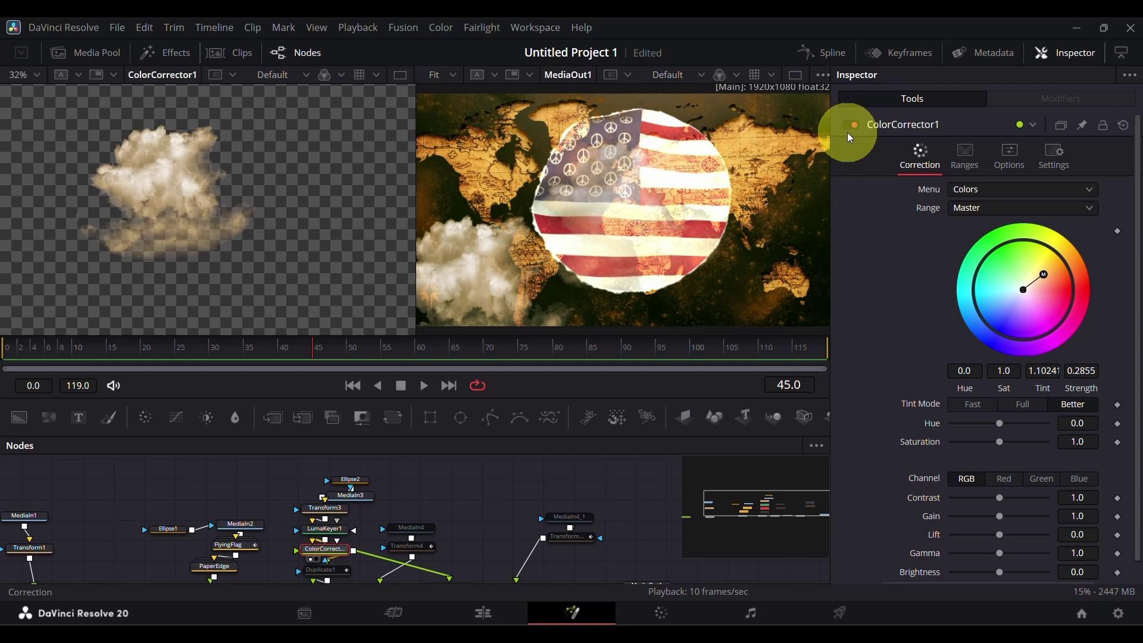
scroll(453, 515, down, 3)
click(325, 525)
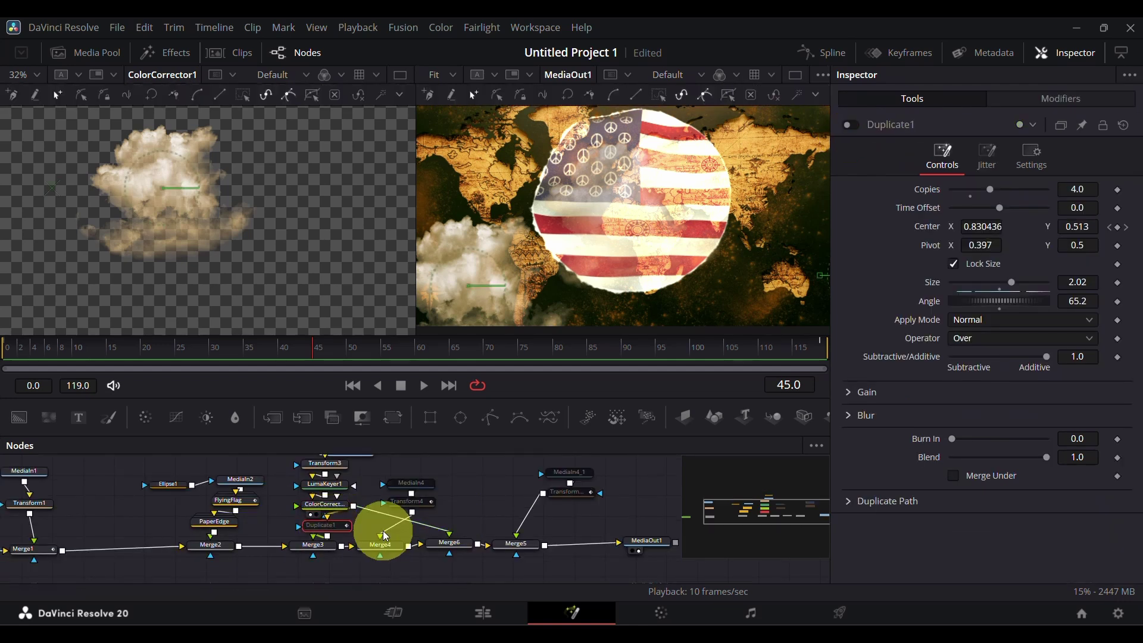
Step: Enable Duplicate1 to spread cloud copies across the map, viewing and scrubbing the result
click(855, 129)
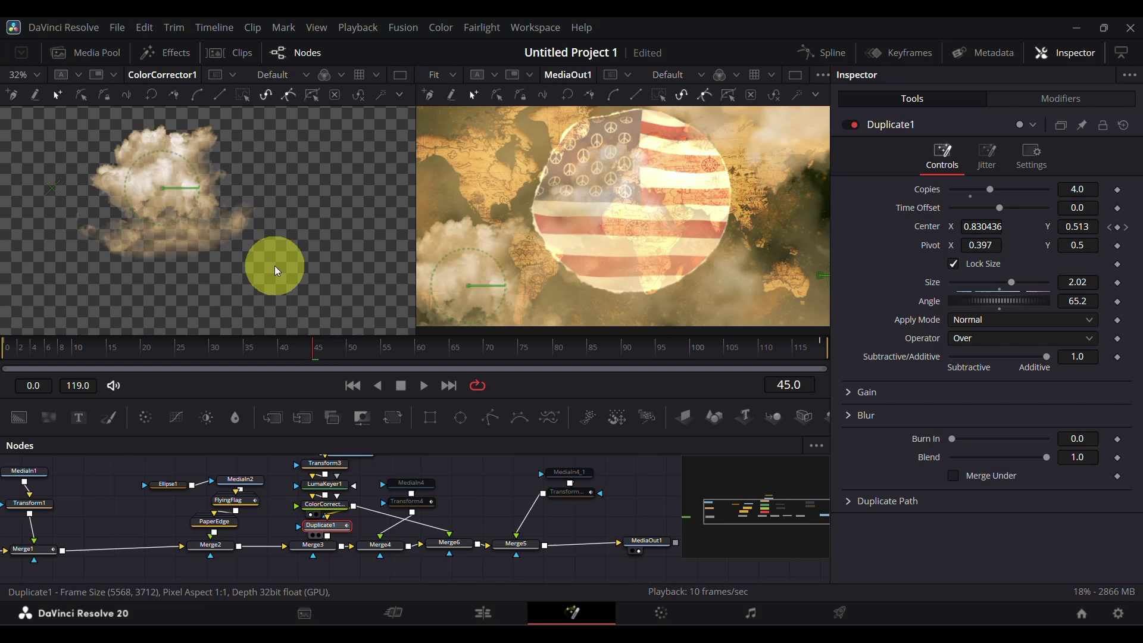
key(1)
drag(179, 362, 244, 363)
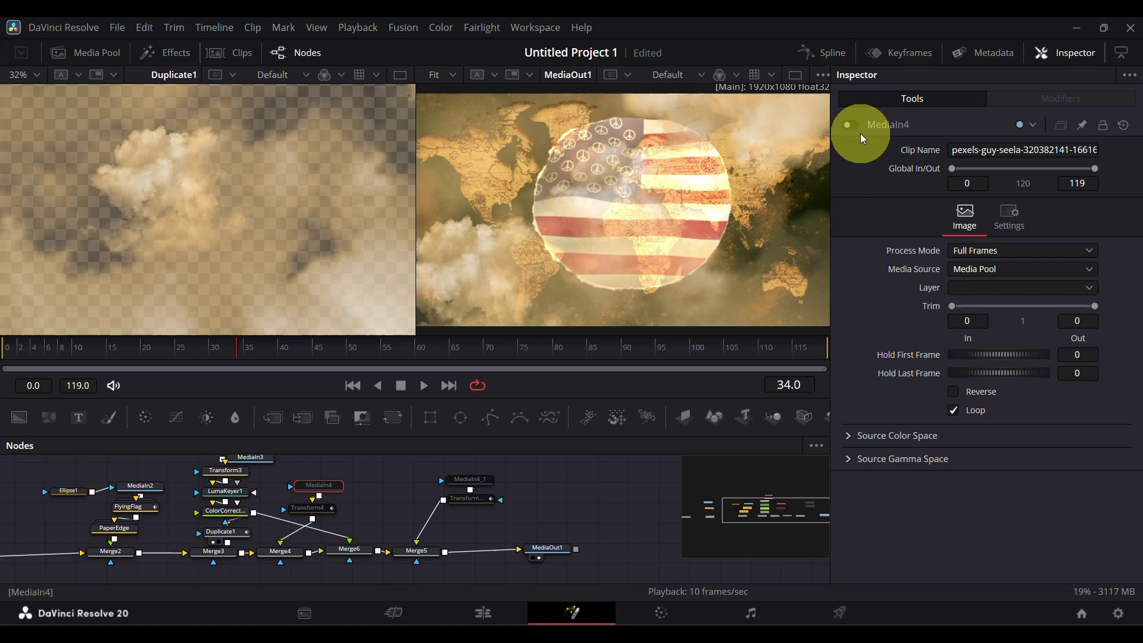
Step: Enable the MediaIn4 fighter plane image and preview it across several frames
click(856, 127)
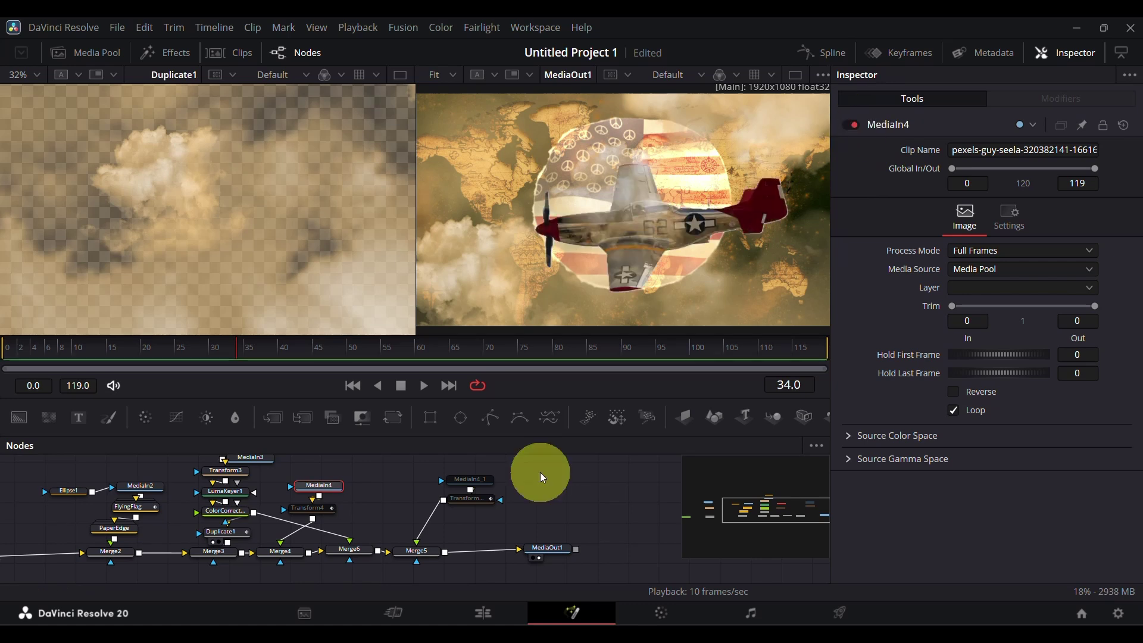
click(328, 495)
click(373, 382)
drag(287, 361, 374, 356)
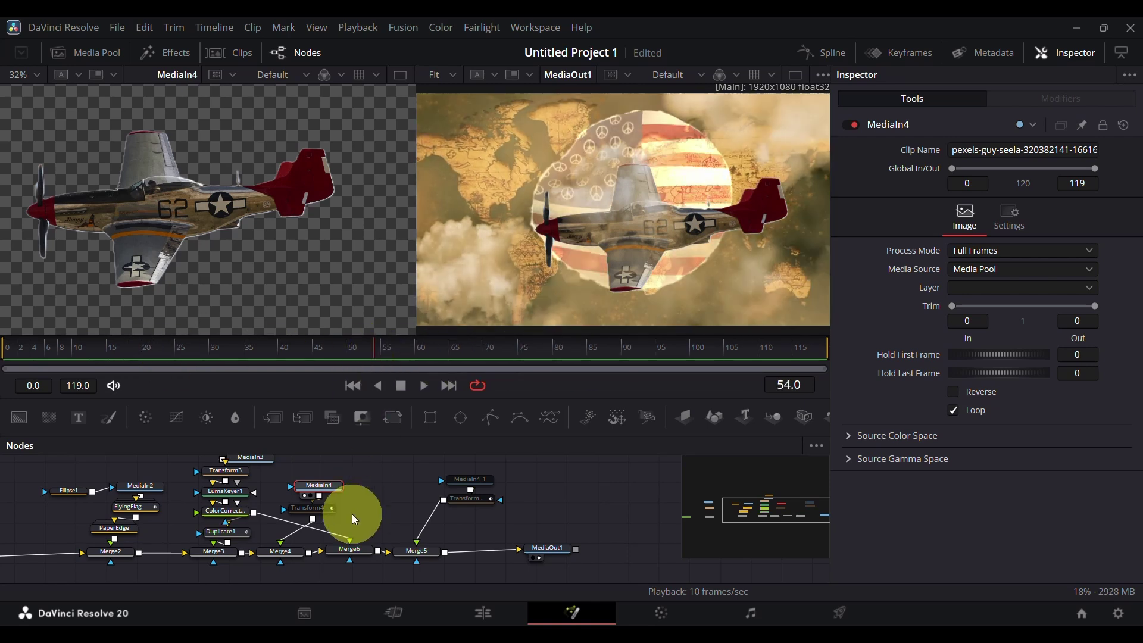
Step: Check Transform4's 0.39 size and animated Center X flight path, and the Merge6 blend
click(314, 509)
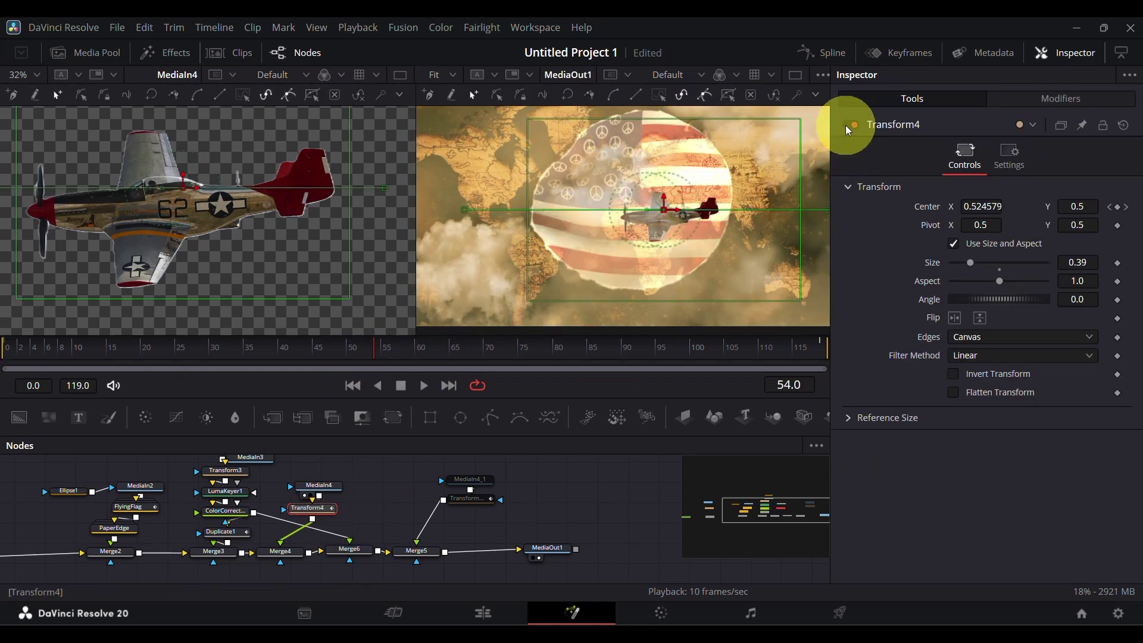
drag(411, 347, 237, 351)
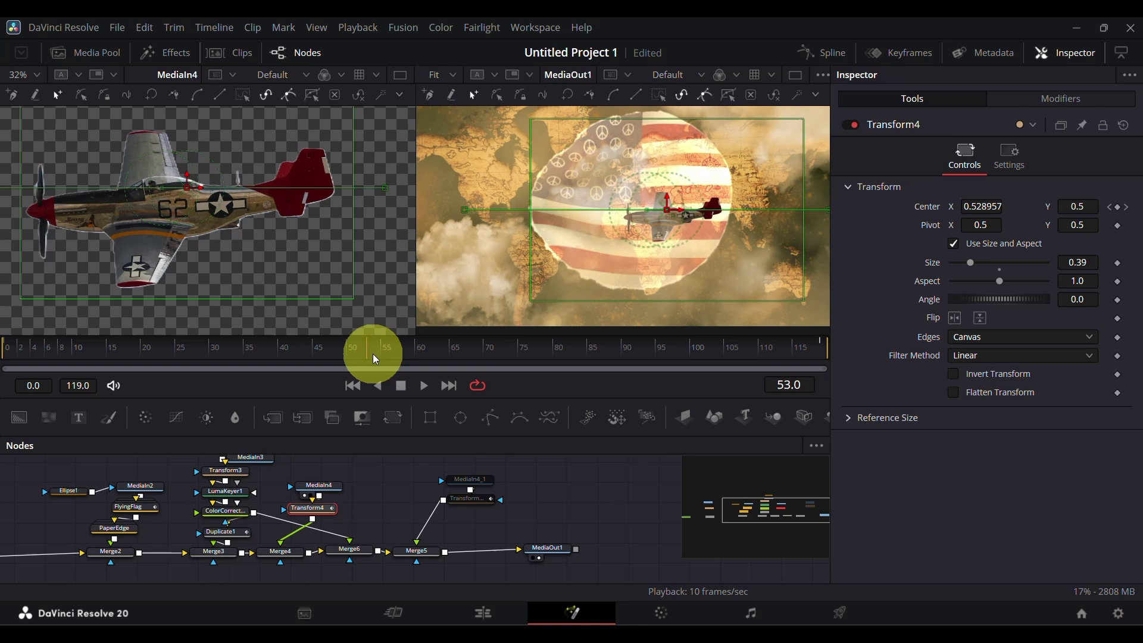
click(357, 543)
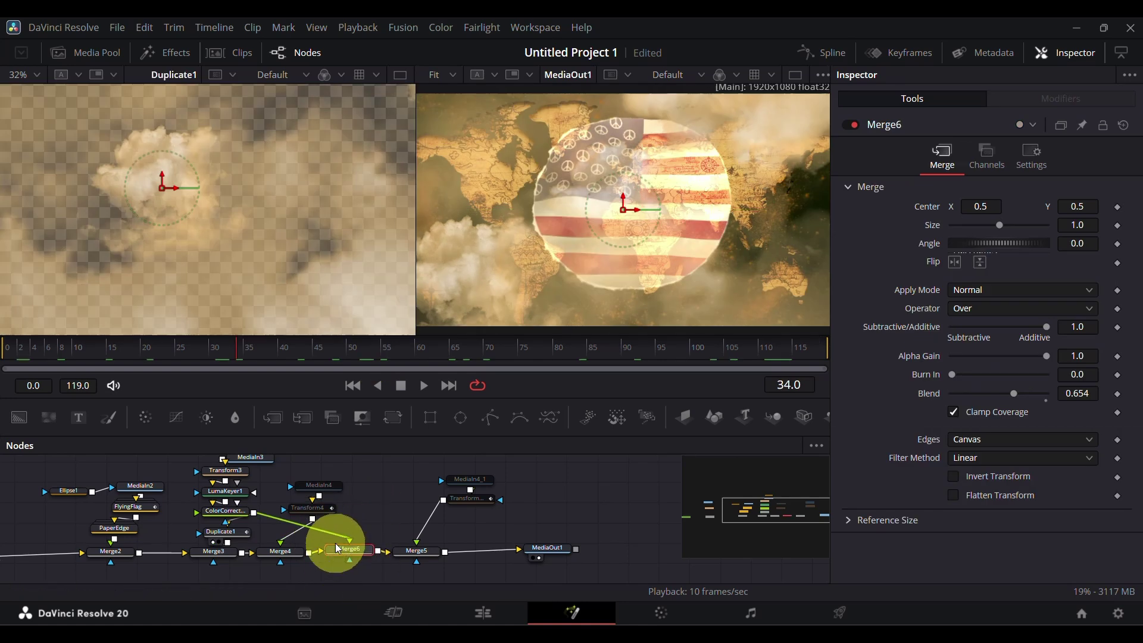
click(319, 486)
click(308, 508)
click(366, 347)
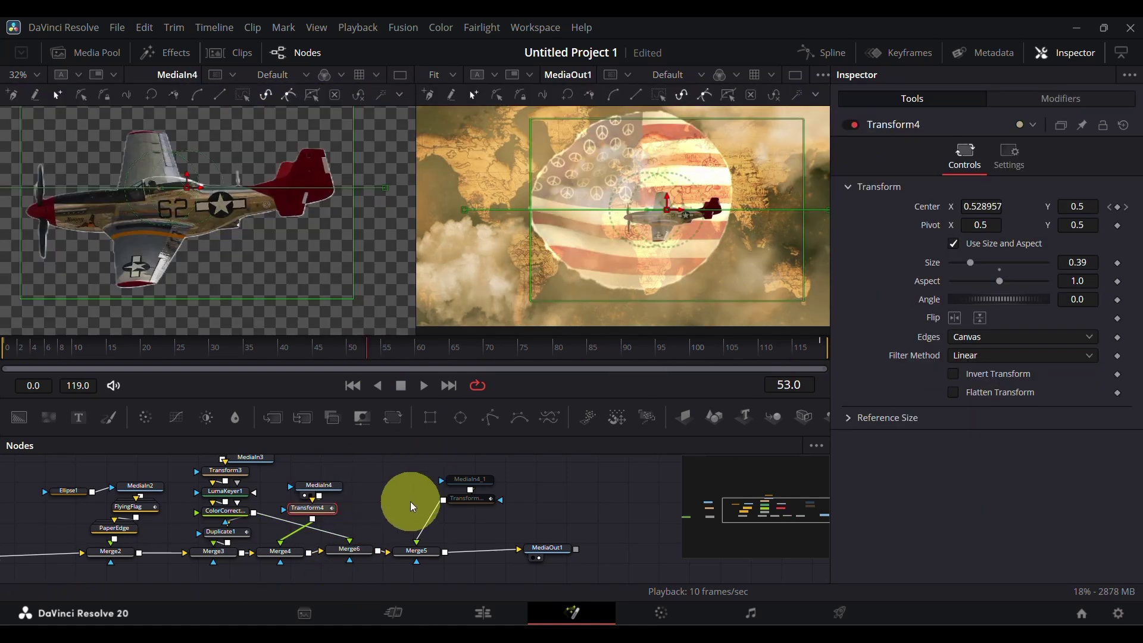
drag(413, 506, 363, 521)
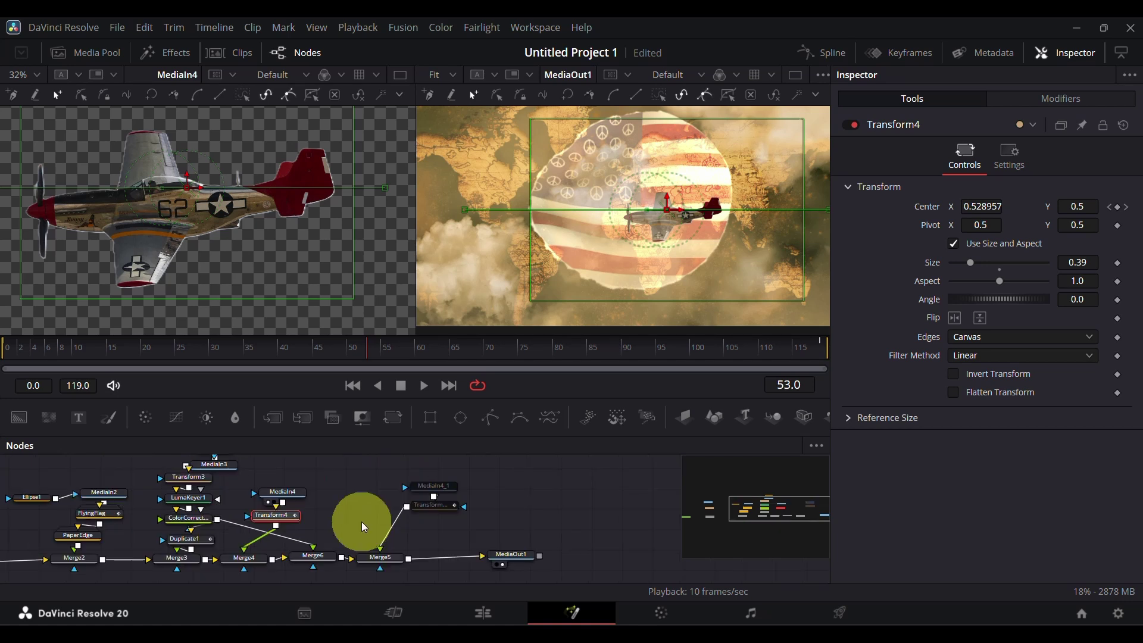
Step: Enable Transform4_1 on the second plane MediaIn4_1 so it renders at size 0.69
click(442, 487)
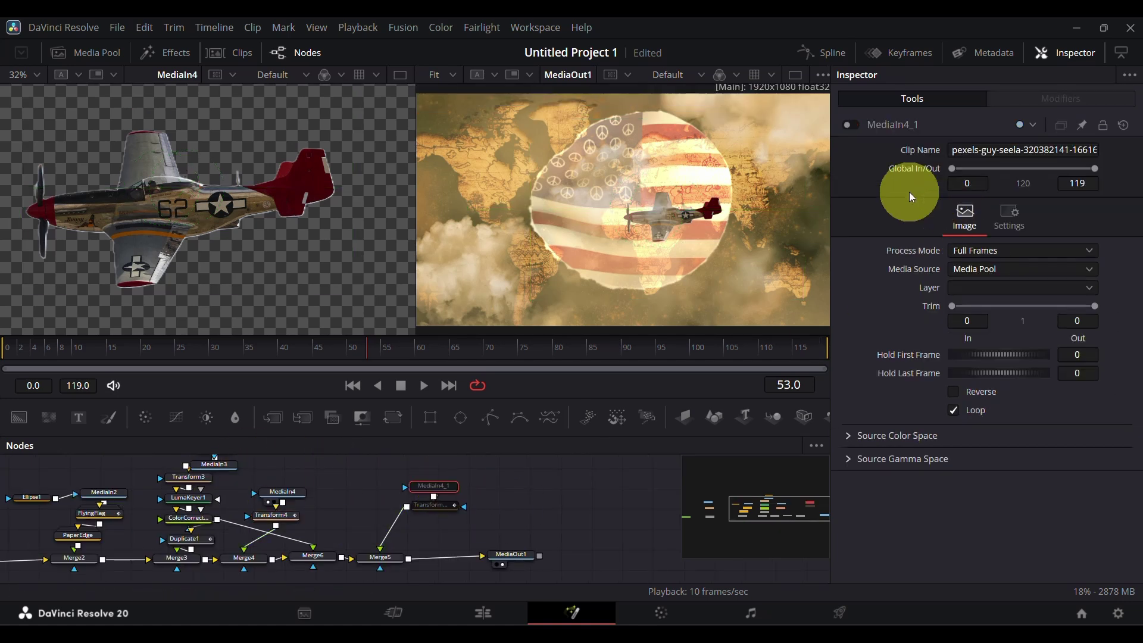
click(441, 504)
click(854, 126)
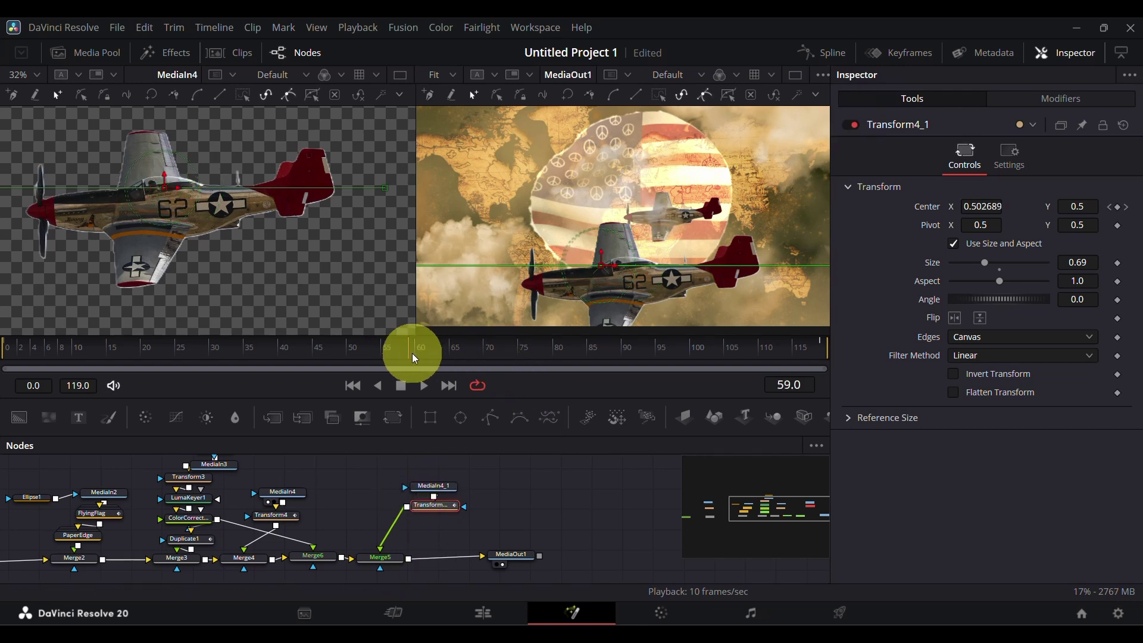
Step: At frame 62, compare the second plane with and without its 0.69 transform
click(430, 348)
click(854, 127)
click(855, 127)
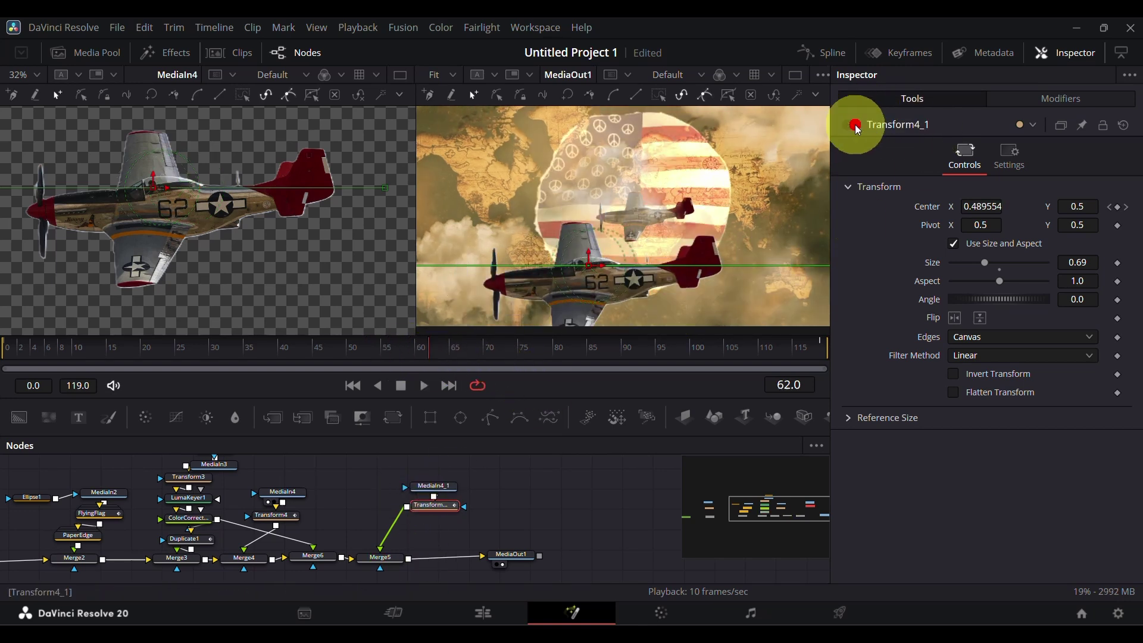
click(856, 128)
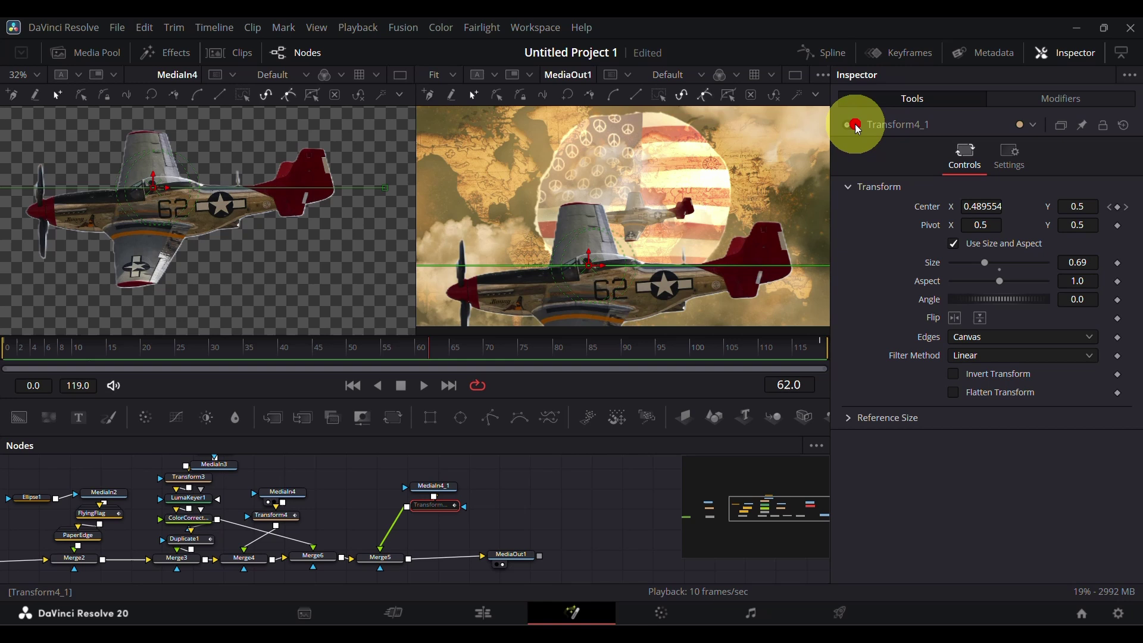
Step: Select Merge5 and hide the second plane from the composite for comparison
click(468, 515)
click(375, 562)
click(854, 124)
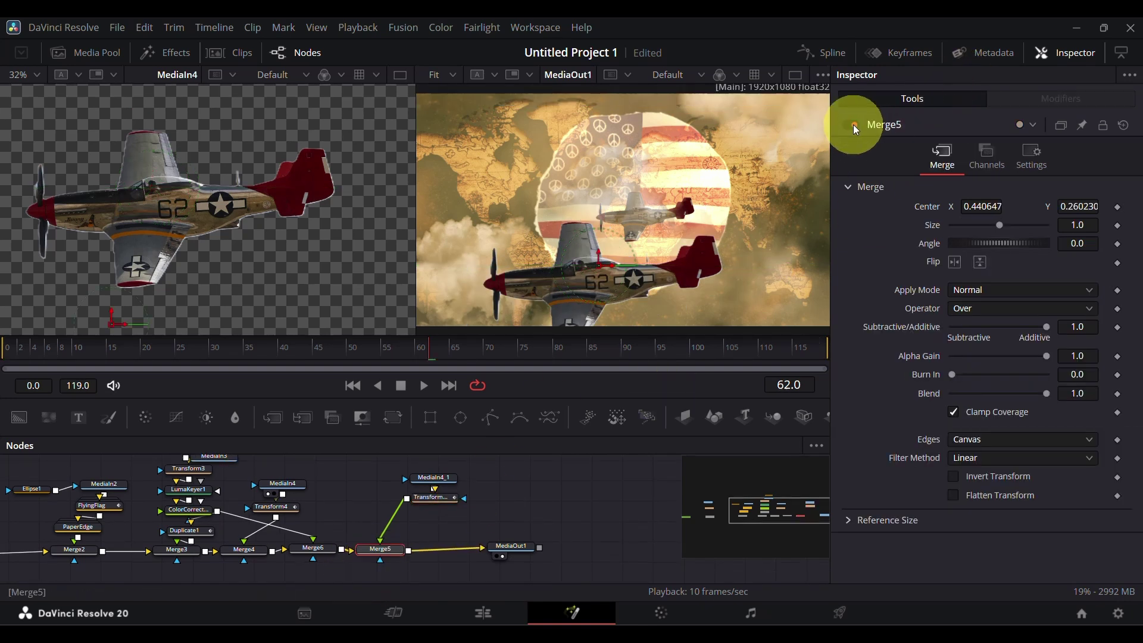
Step: Compare the composite with and without Merge5's second plane, then rewind to frame 1
click(854, 125)
click(854, 125)
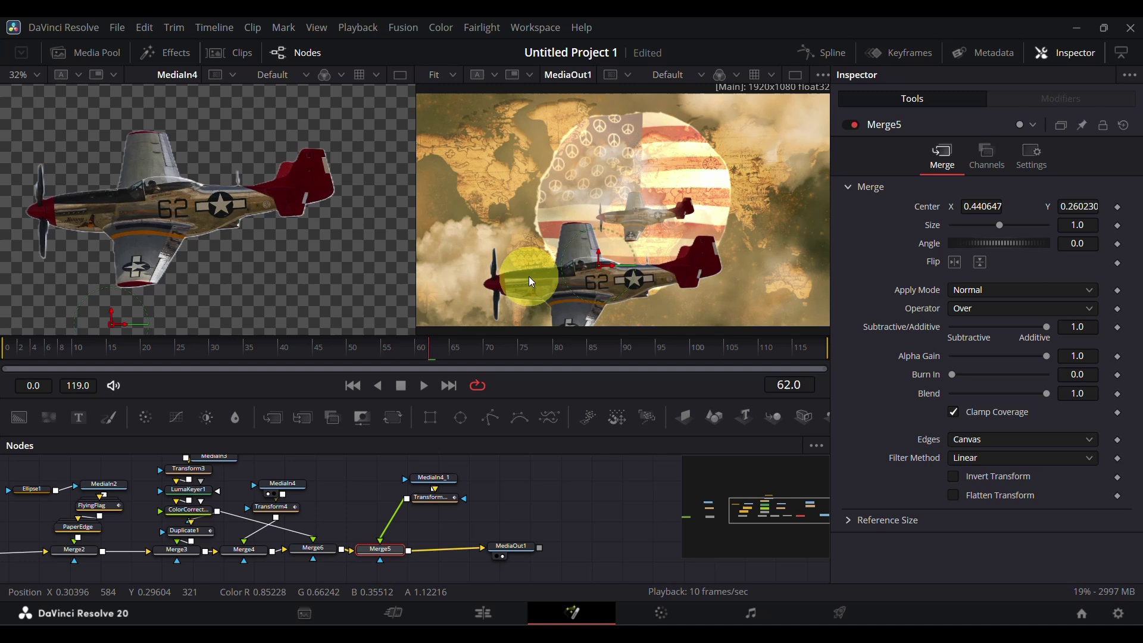
click(19, 354)
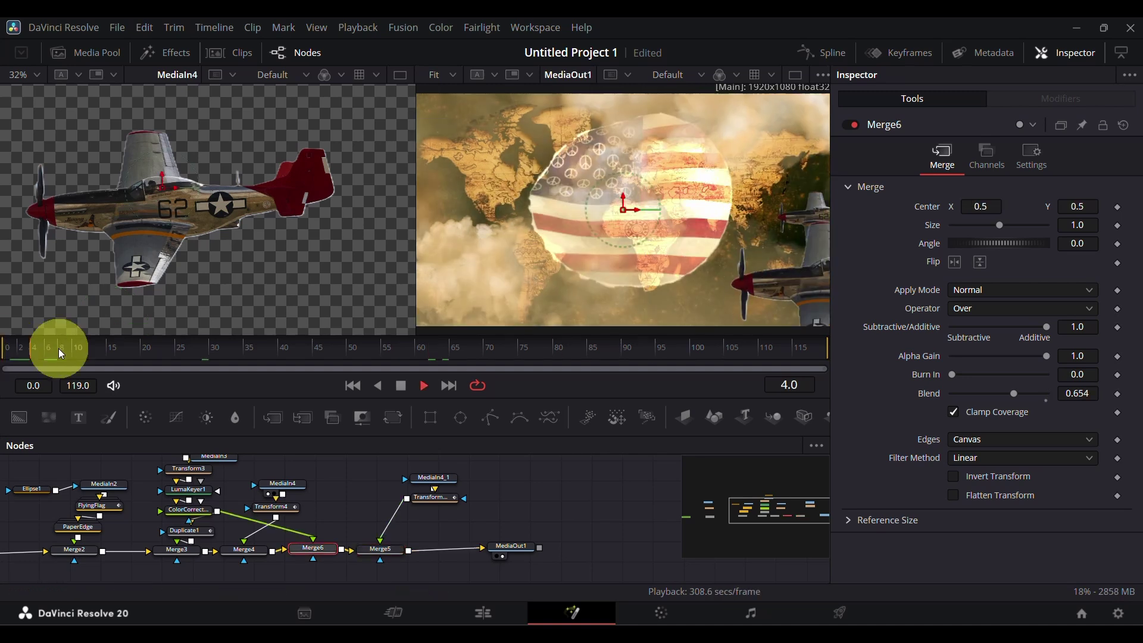